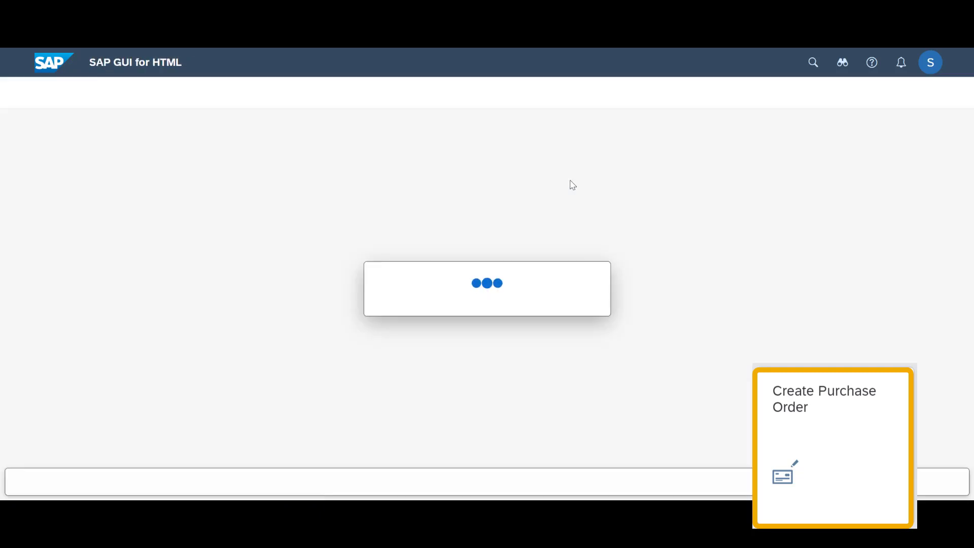
Set the purchase order's organizational data to purchasing organization 1010, purchasing group 001 and company code 1010
key("Tab")
type("001")
key("Tab")
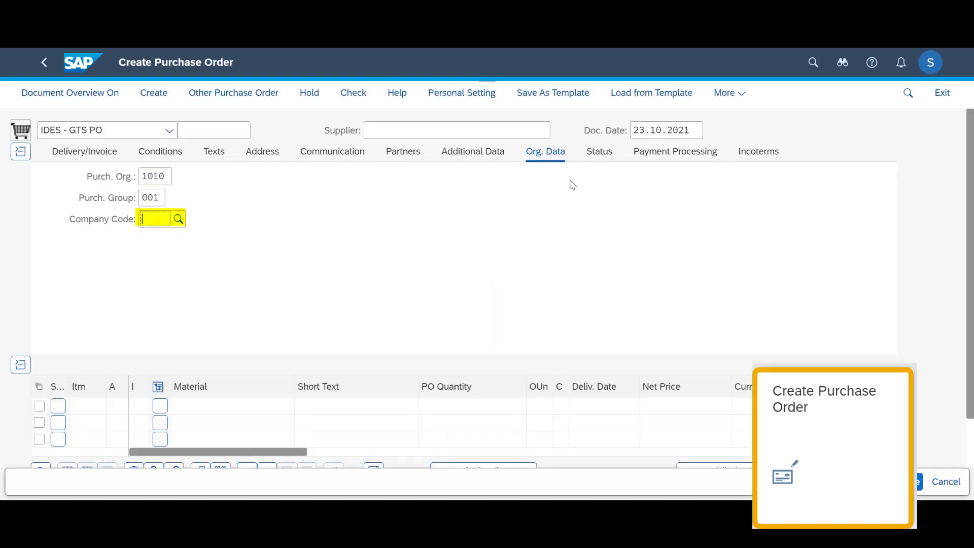
type("1010")
key("Tab")
Assign supplier USSU-GT18 to the purchase order
left_click(463, 128)
type("USSU")
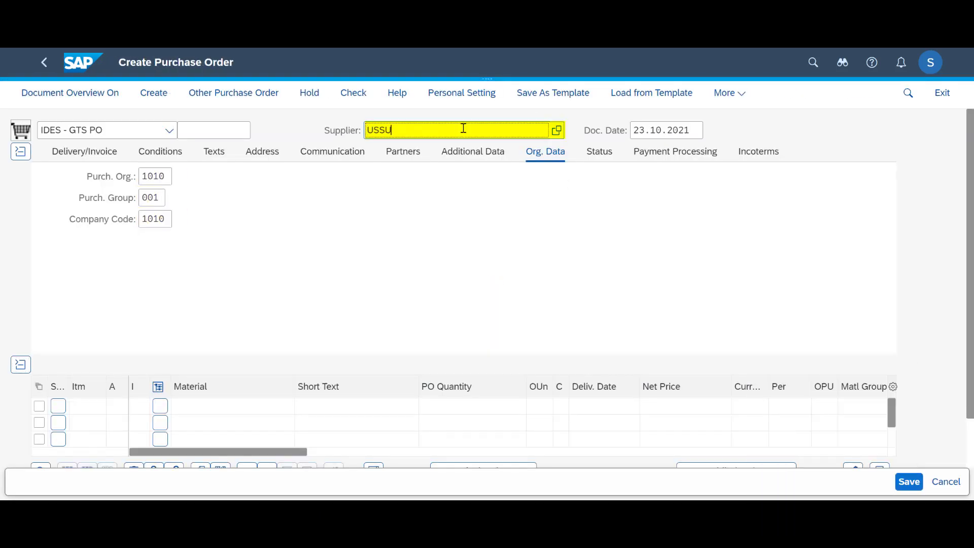
type("-GT18")
key("Return")
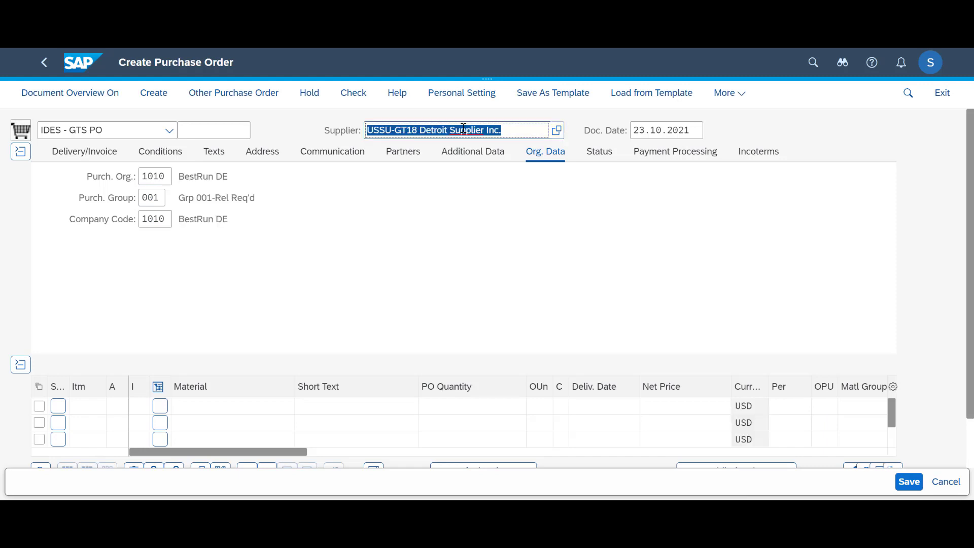
Enter material MZ-SP-GT02 with a PO quantity of 10 in the first item row
left_click(205, 410)
type("MZ-")
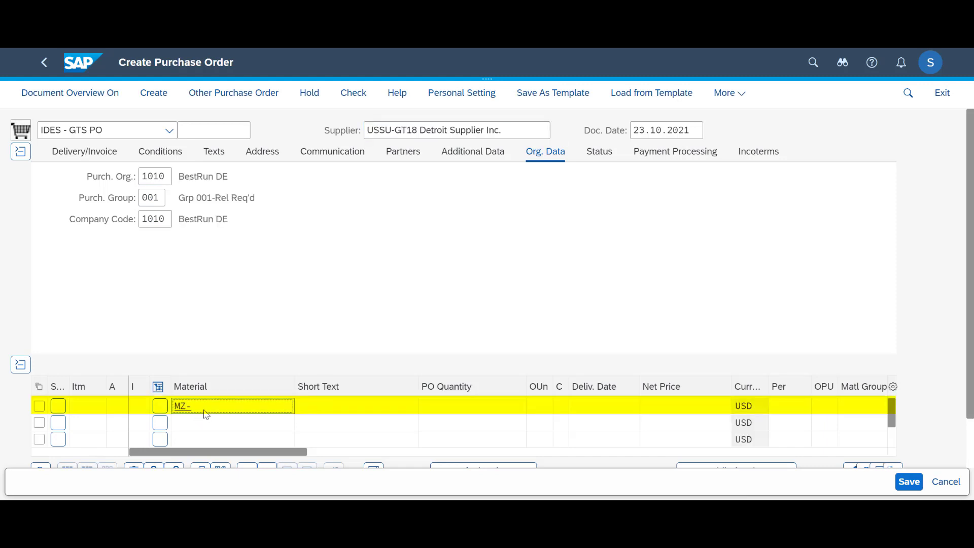
type("SP-GT02")
key("Tab")
left_click(443, 411)
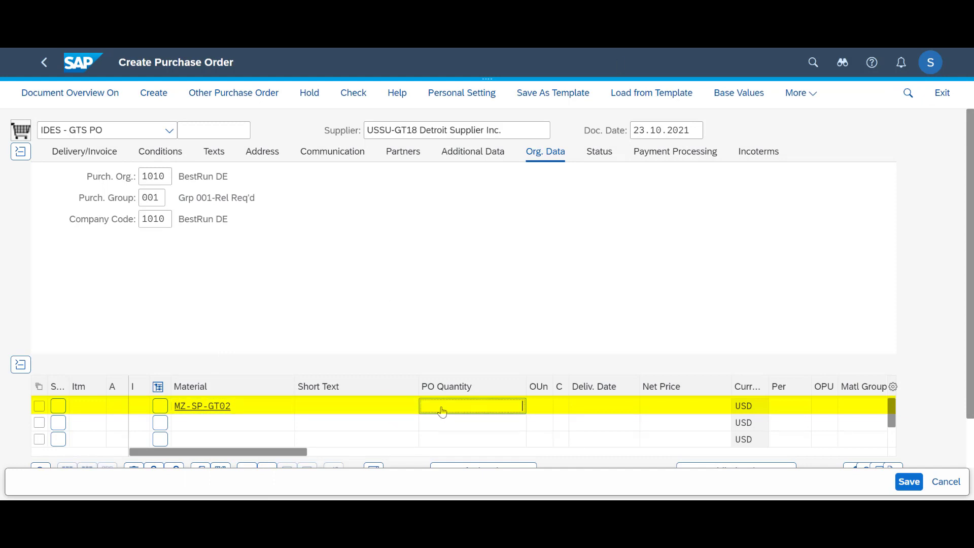
type("10")
Set plant 1010 and storage location 101A for the item and save the purchase order
key("Tab")
key("Tab")
key("Tab")
key("Tab")
key("Tab")
key("Tab")
key("Tab")
key("Tab")
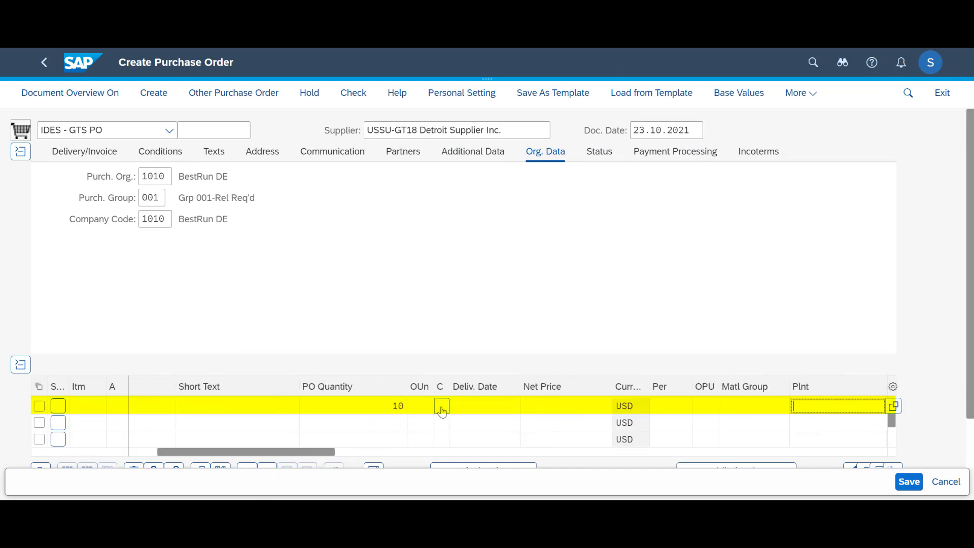
type("1010")
key("Tab")
type("101")
key("Tab")
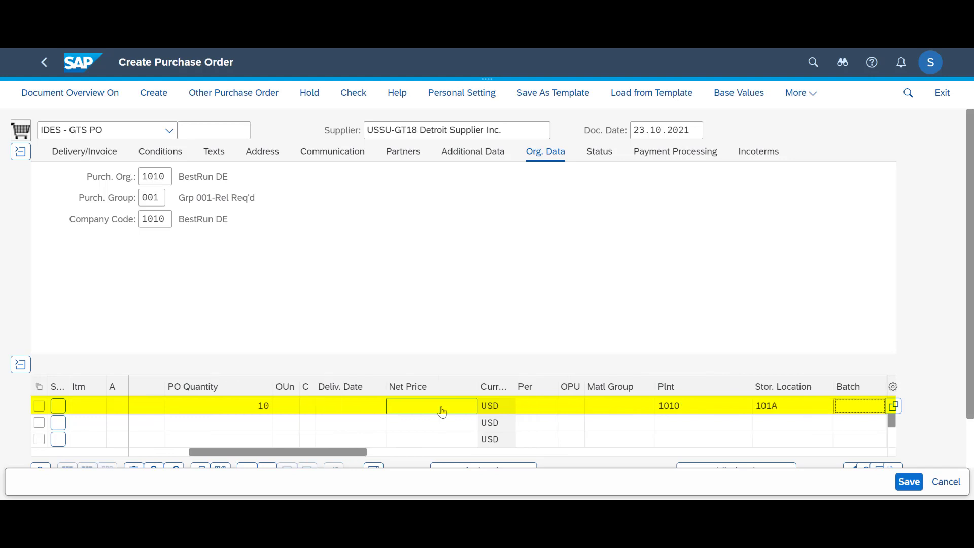
left_click(908, 482)
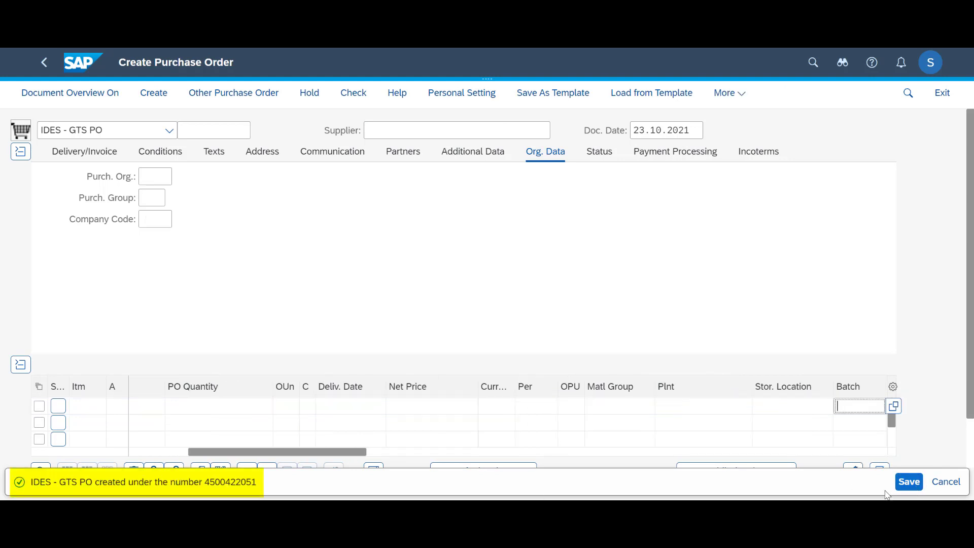
Start an inbound delivery for the saved purchase order from supplier USSU-GT18 with delivery date 23.11.2021
left_click_drag(205, 482, 257, 482)
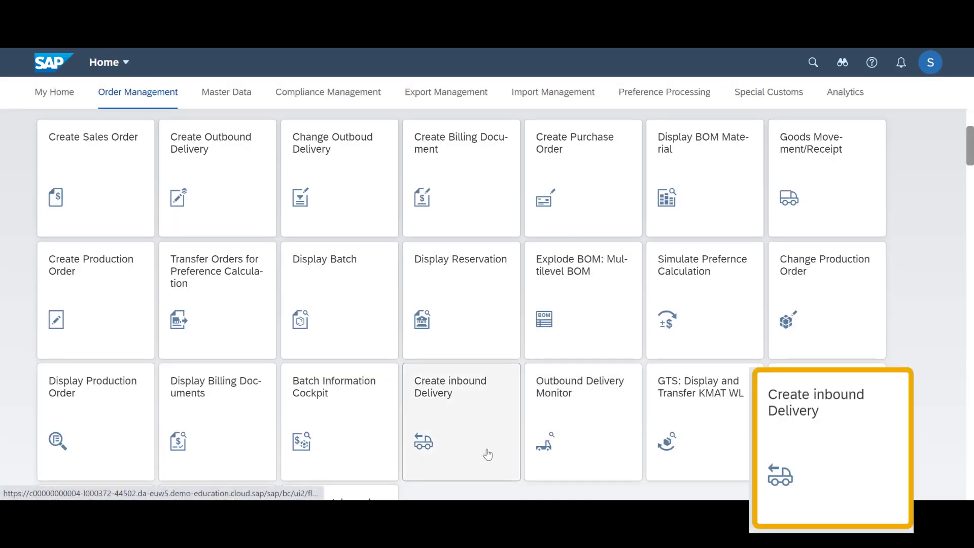
left_click(488, 454)
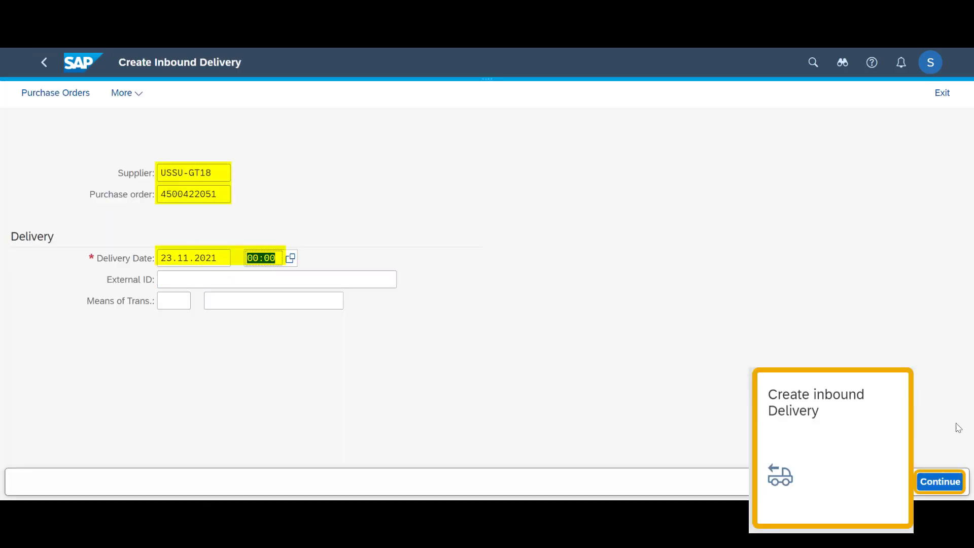
left_click(940, 487)
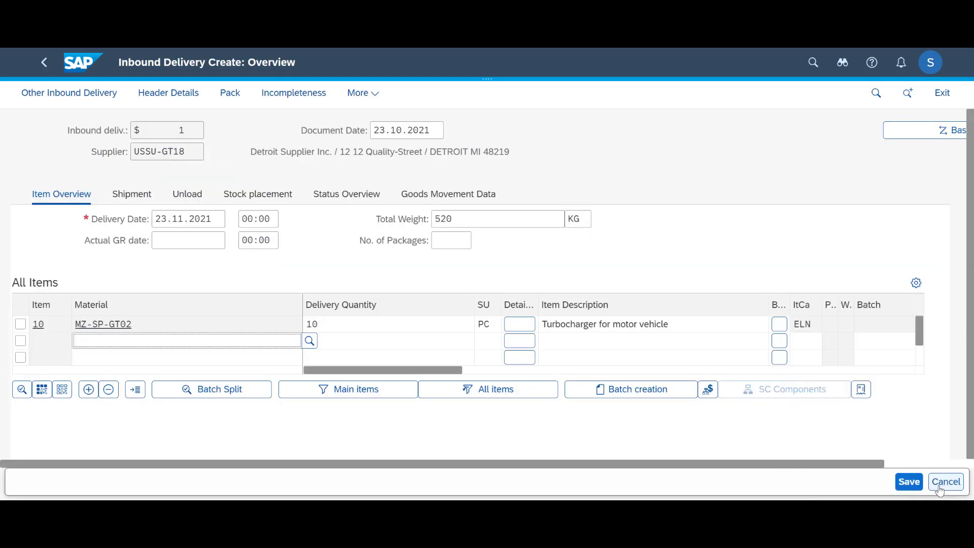
left_click(165, 95)
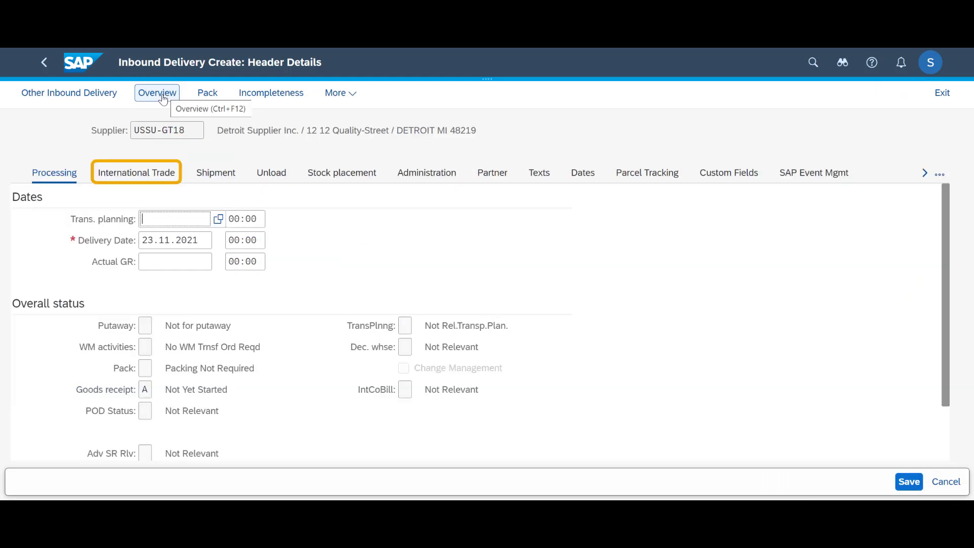
left_click(150, 175)
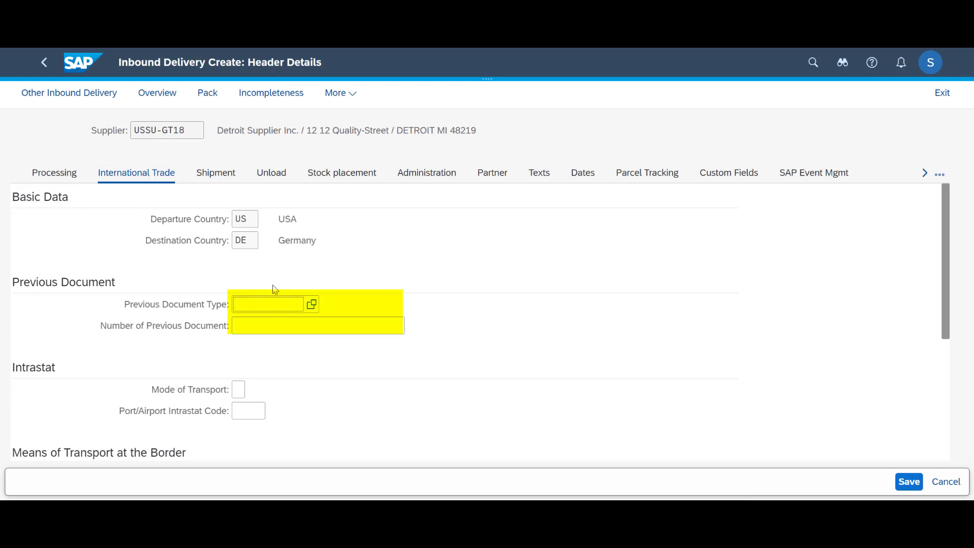
left_click(264, 305)
type("T1")
key("Tab")
type("21US4500422051")
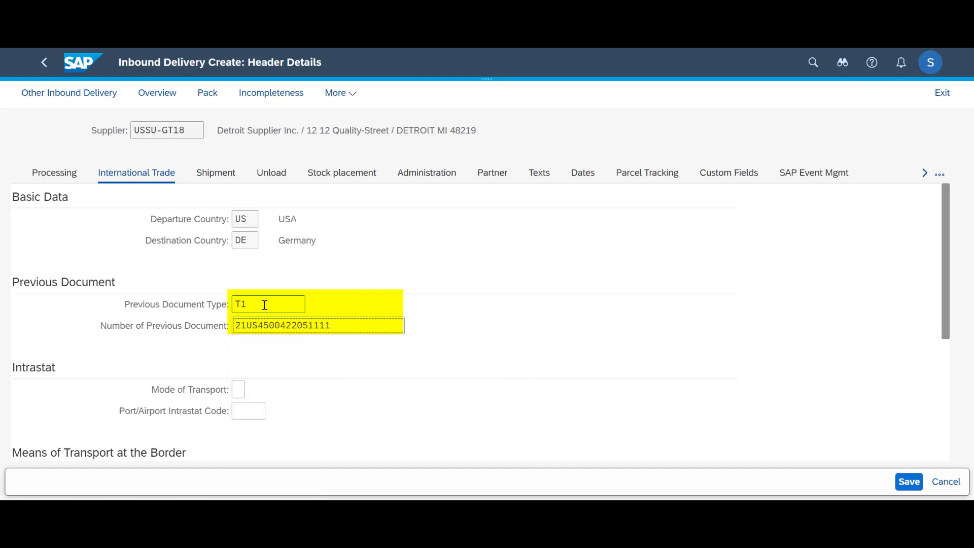
key("Tab")
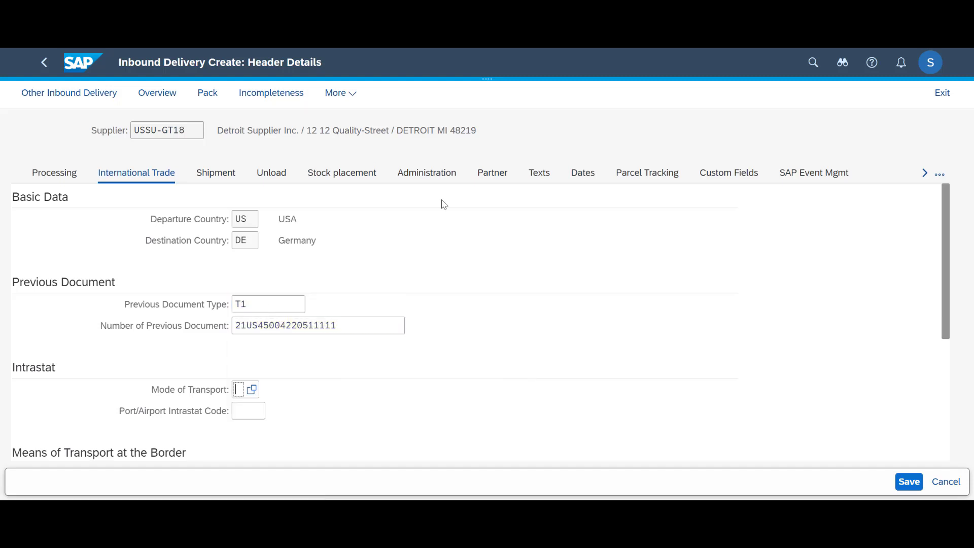
left_click(909, 482)
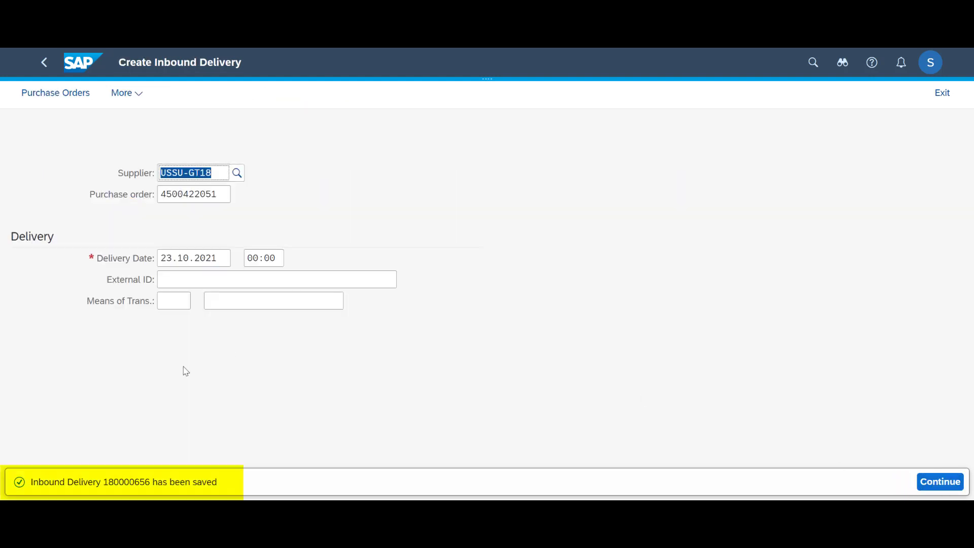
left_click_drag(106, 482, 150, 482)
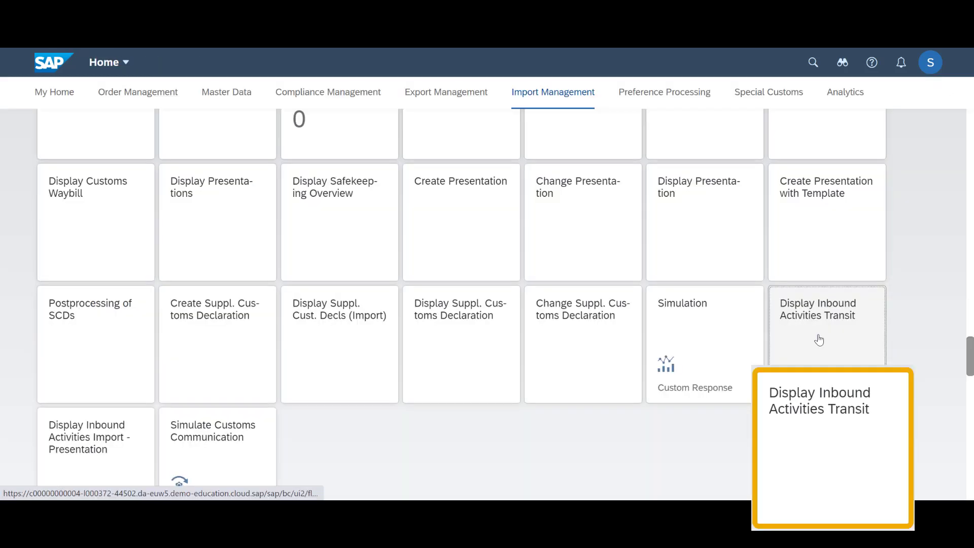
Display the inbound transit activities created today for foreign trade organization FTO_DE_001
left_click(819, 339)
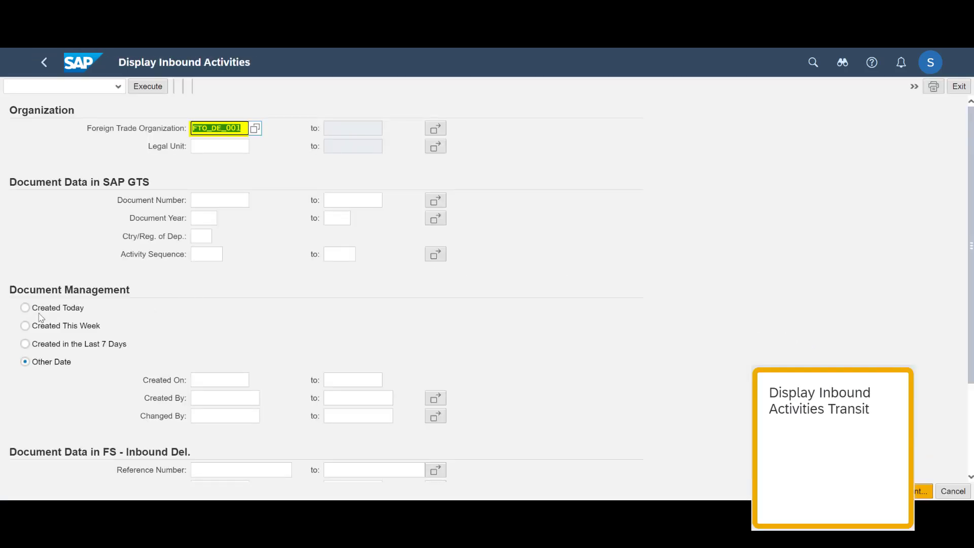
left_click(27, 309)
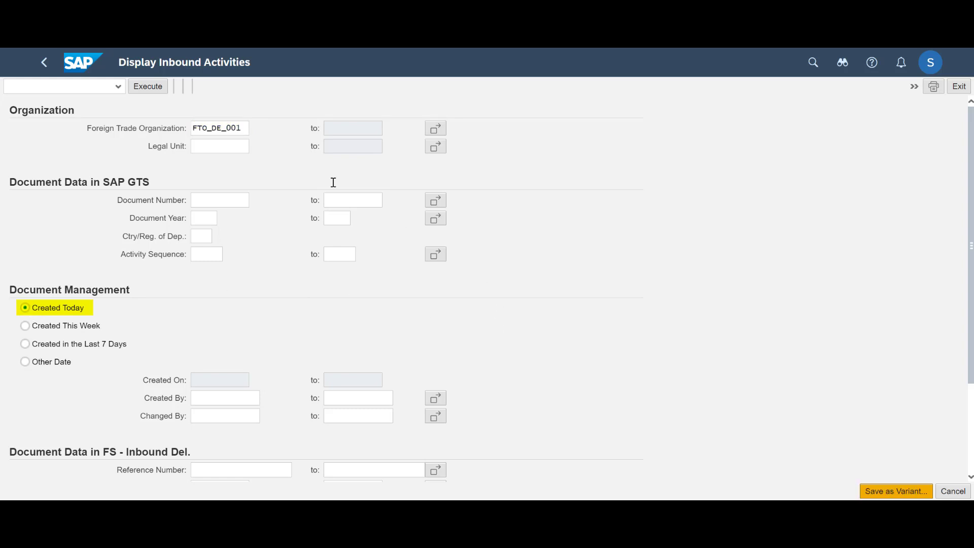
left_click(155, 87)
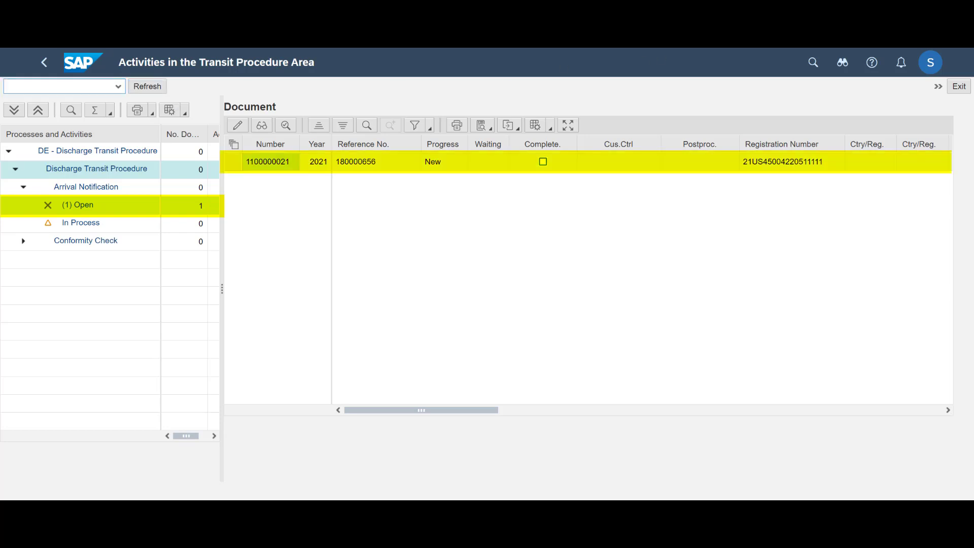
Open the customs shipment listed under the open arrival notification for editing and view its transportation data
left_click(232, 161)
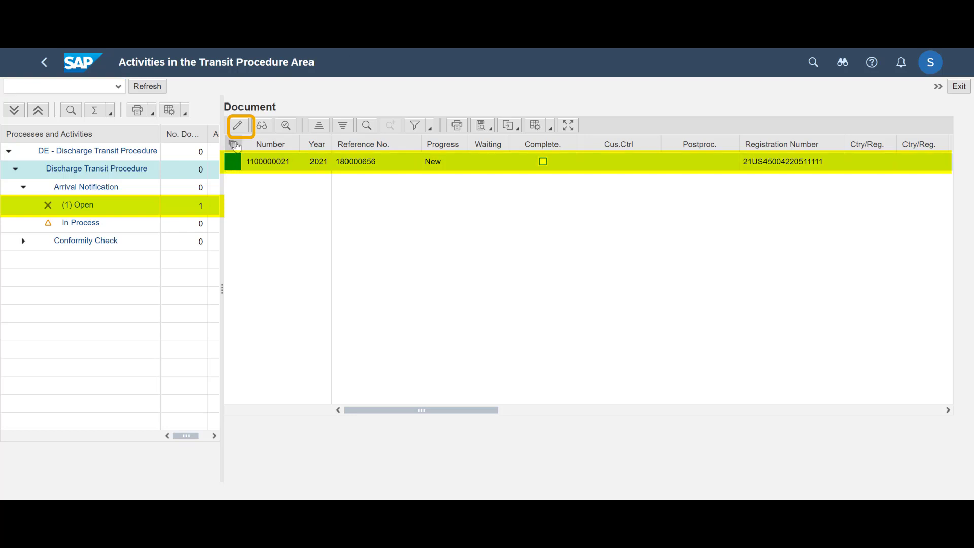
left_click(238, 125)
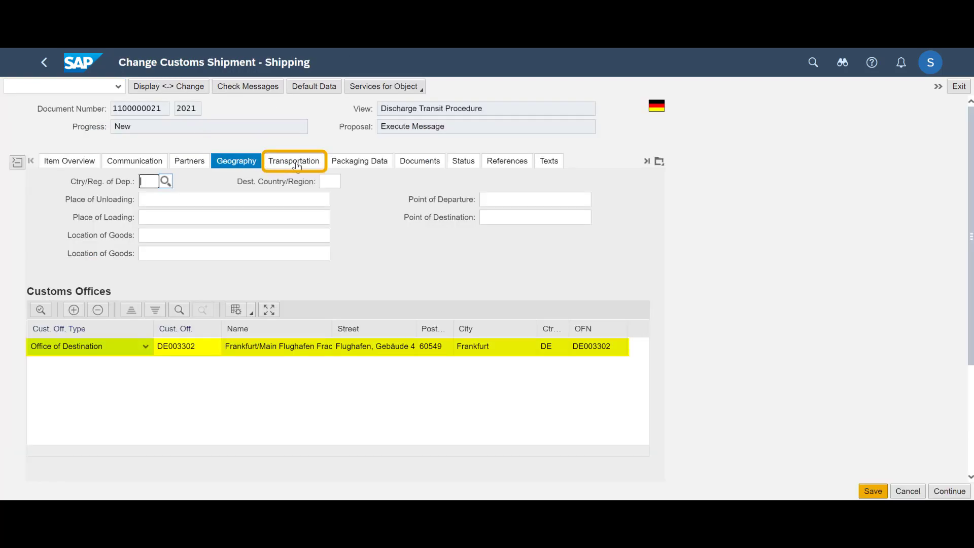
left_click(297, 165)
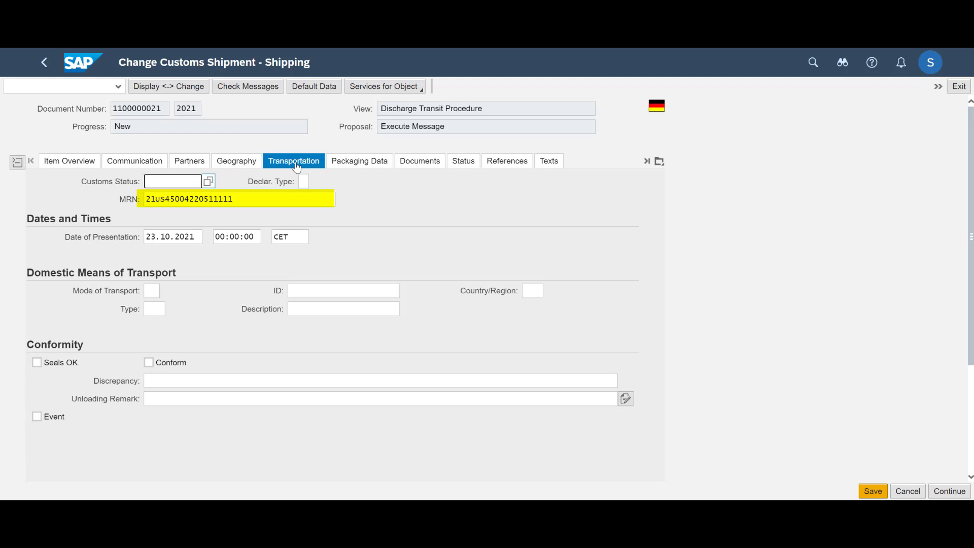
Send the Arrival Notification (DE) message M0120 from the customs shipment and acknowledge the information dialog
left_click(131, 163)
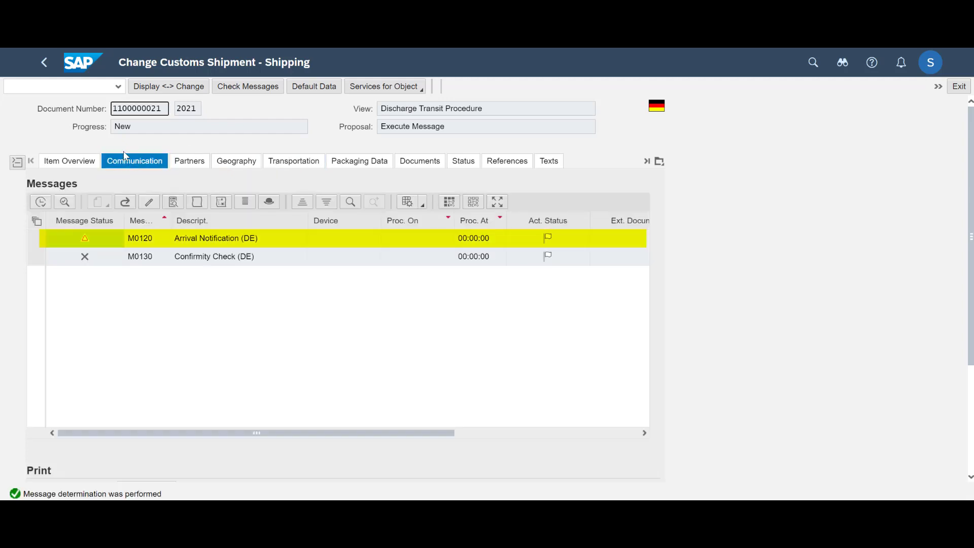
left_click(34, 243)
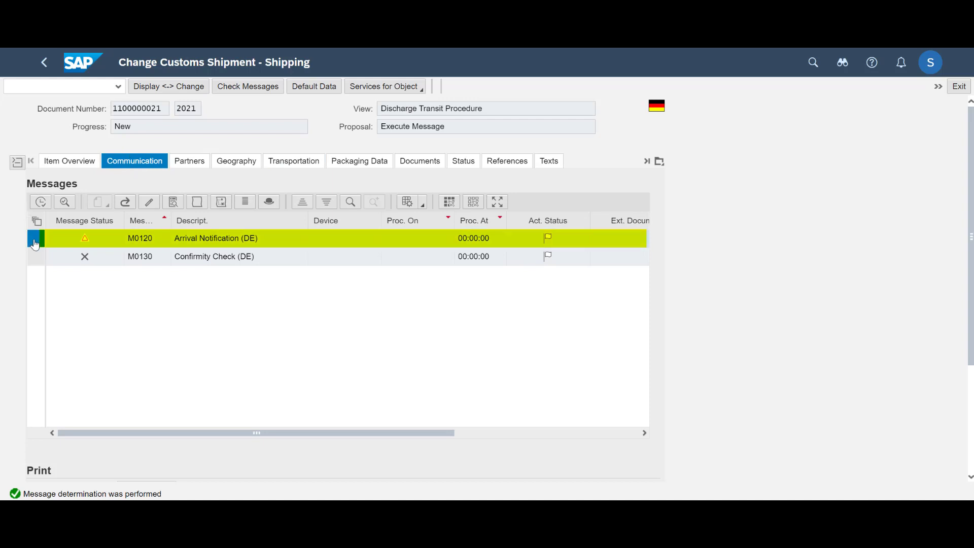
left_click(41, 202)
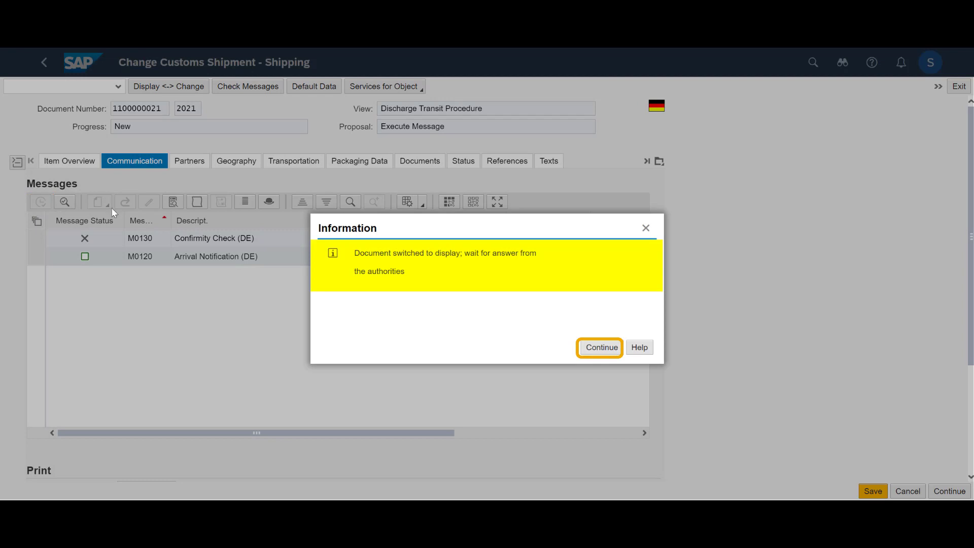
left_click(602, 347)
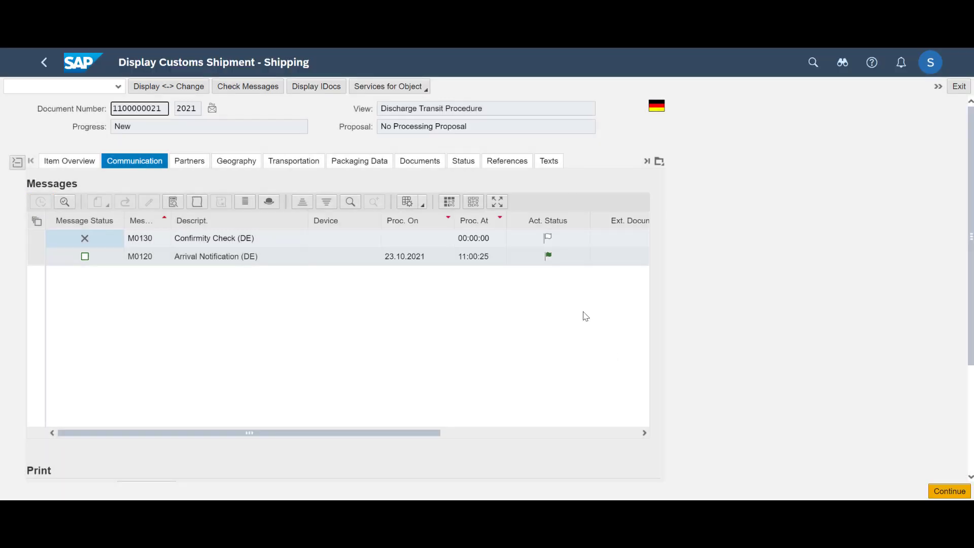
Refresh the transit activities and reopen the customs shipment under the in-process arrival notification for editing
left_click(42, 65)
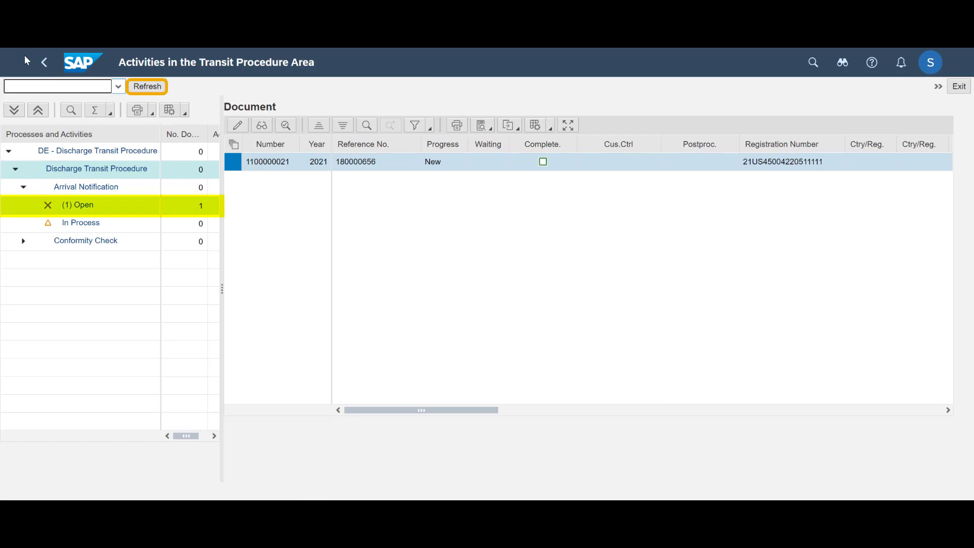
left_click(144, 89)
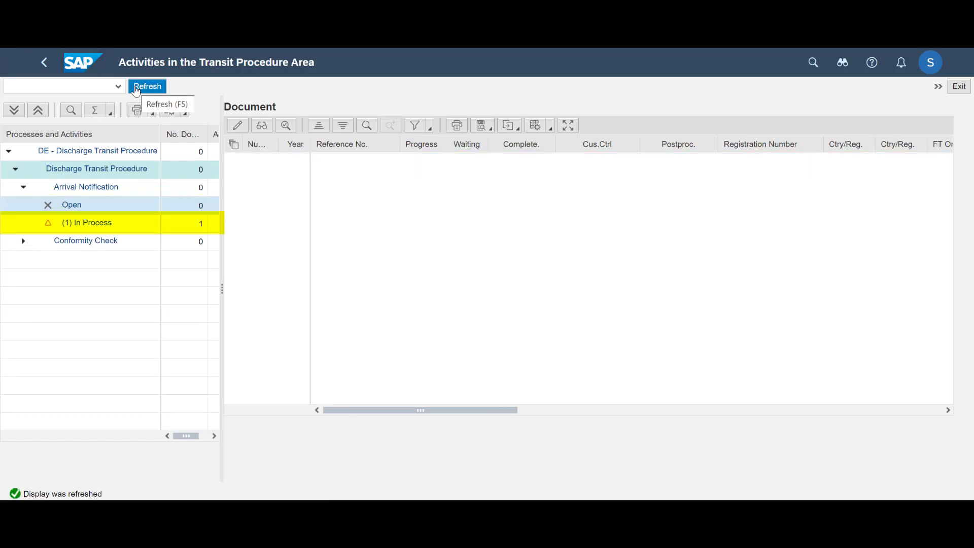
left_click(86, 187)
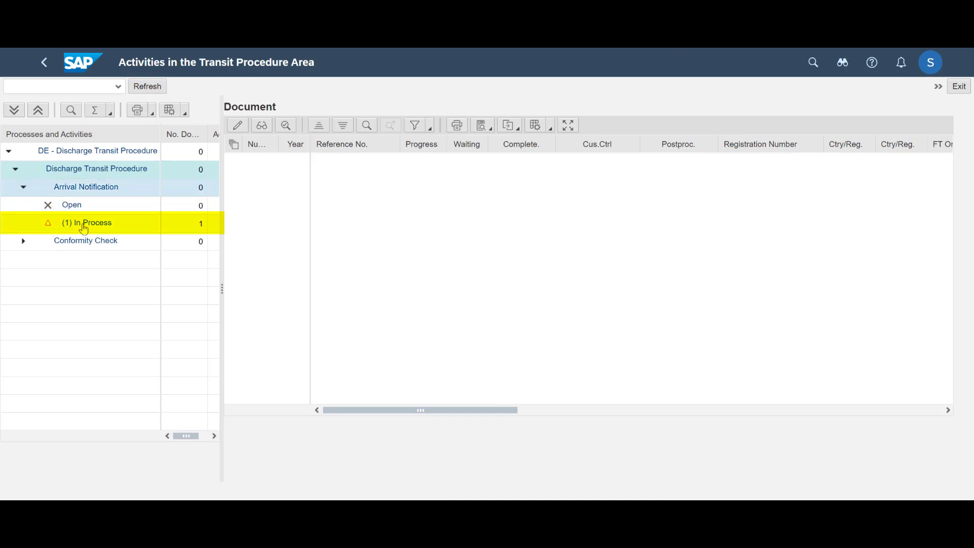
left_click(84, 225)
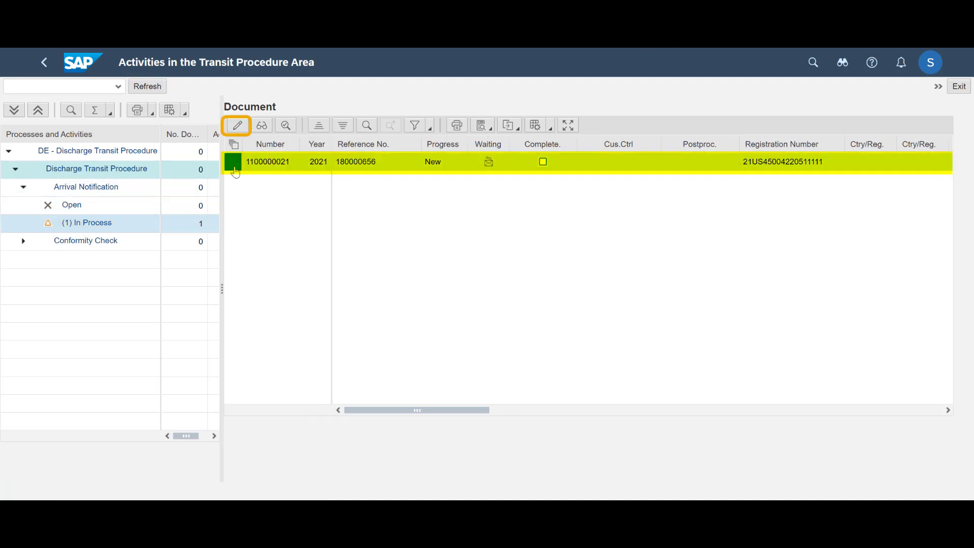
left_click(244, 126)
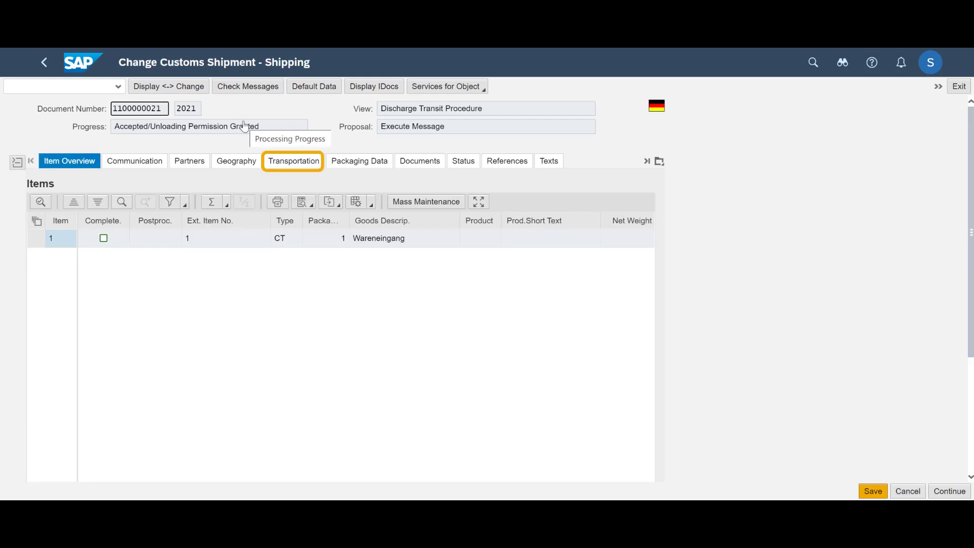
Mark the conformity options Seals OK and Conform in the transportation data and save the customs shipment
left_click(292, 162)
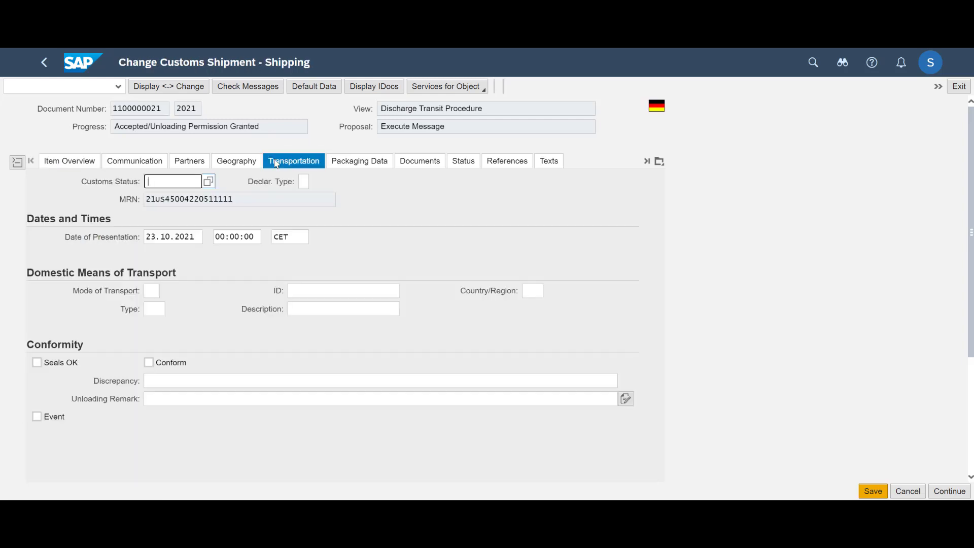
left_click(36, 363)
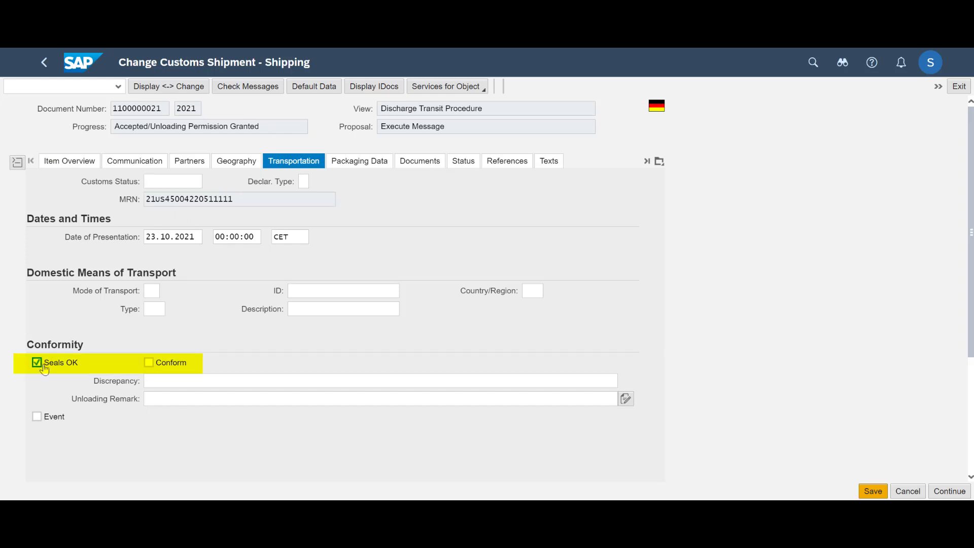
left_click(149, 363)
left_click(872, 494)
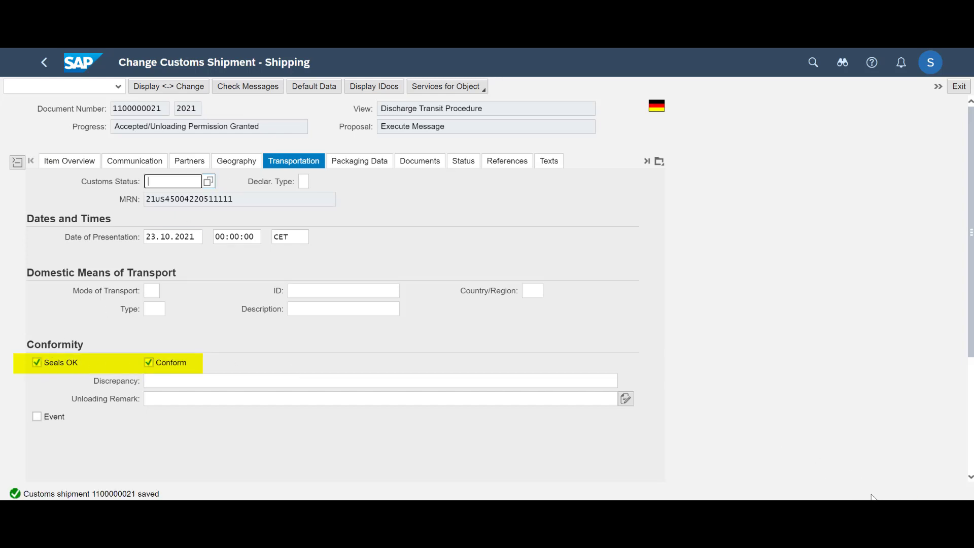
Send the Conformity Check (DE) message M0130 from the customs shipment and acknowledge the information dialog
left_click(138, 164)
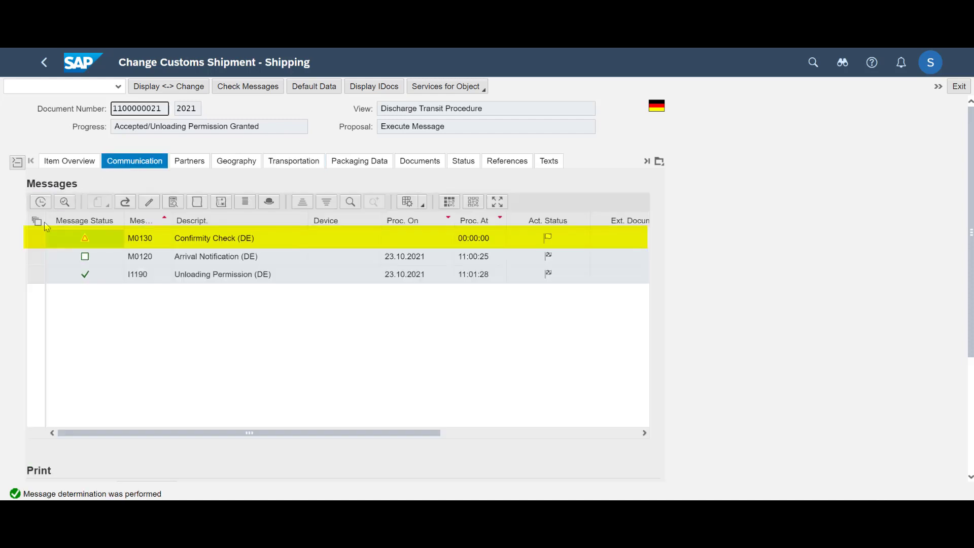
left_click(37, 238)
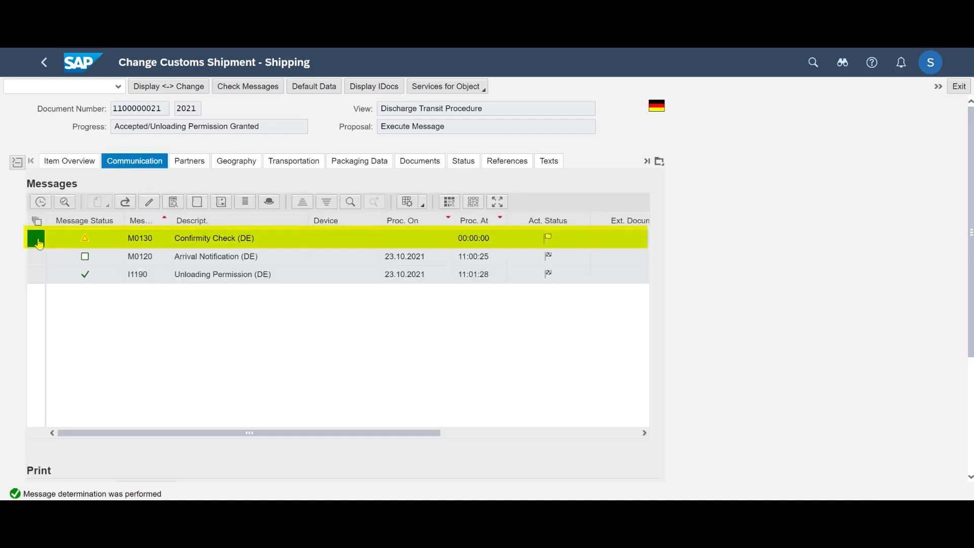
left_click(40, 202)
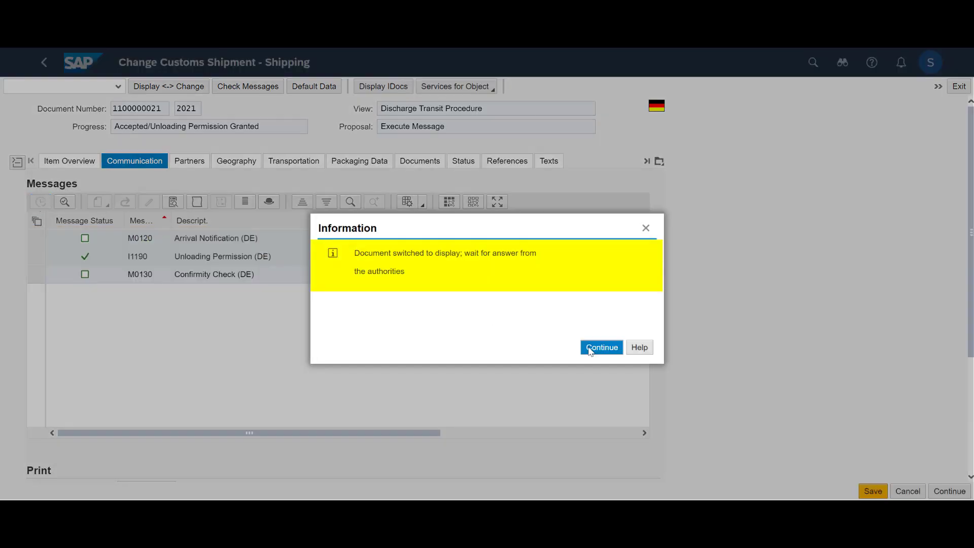
left_click(611, 349)
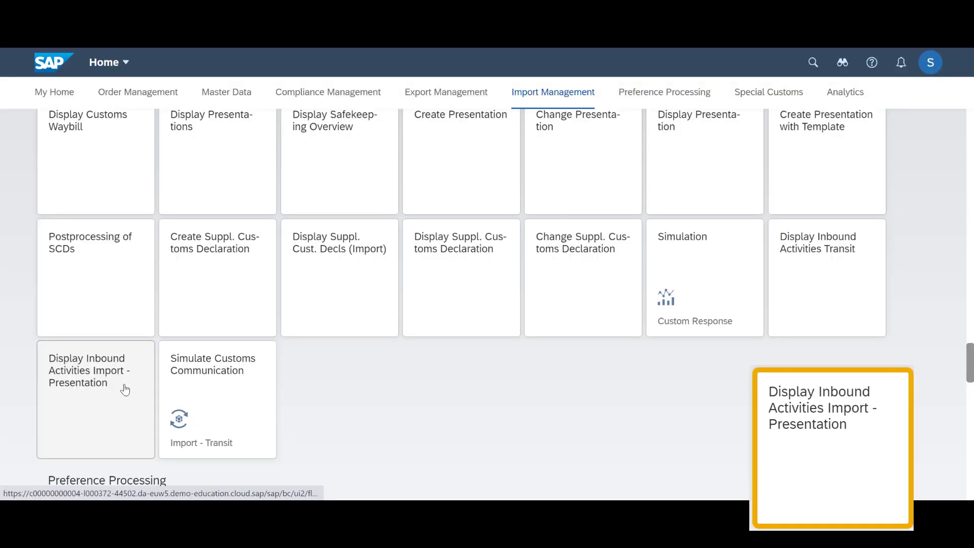
List the inbound import presentation activities for foreign trade organization FTO_DE_001 that were created today
left_click(124, 391)
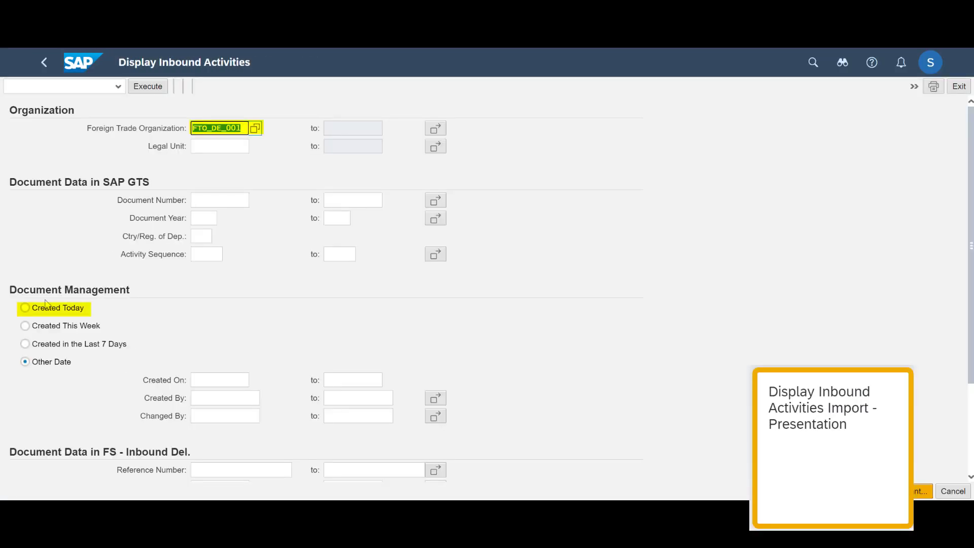
left_click(38, 311)
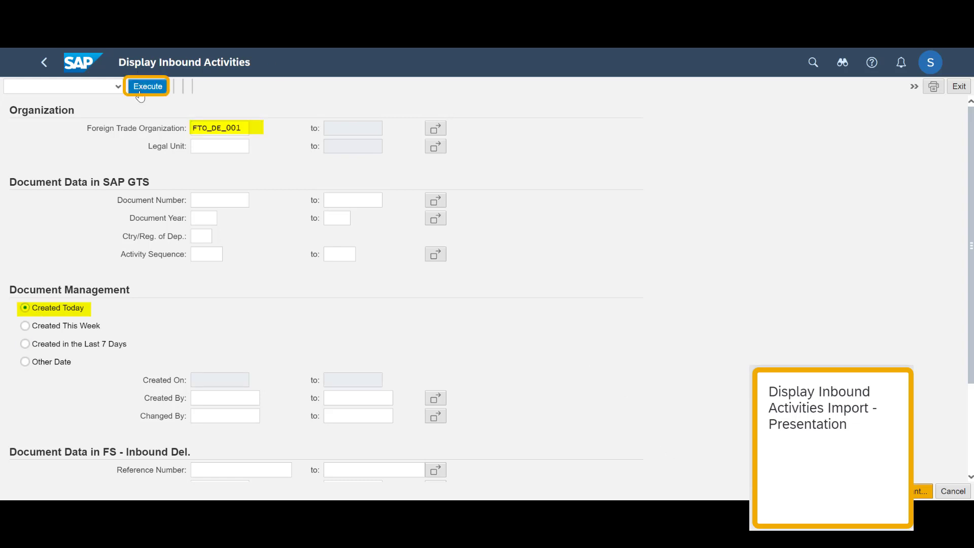
left_click(163, 91)
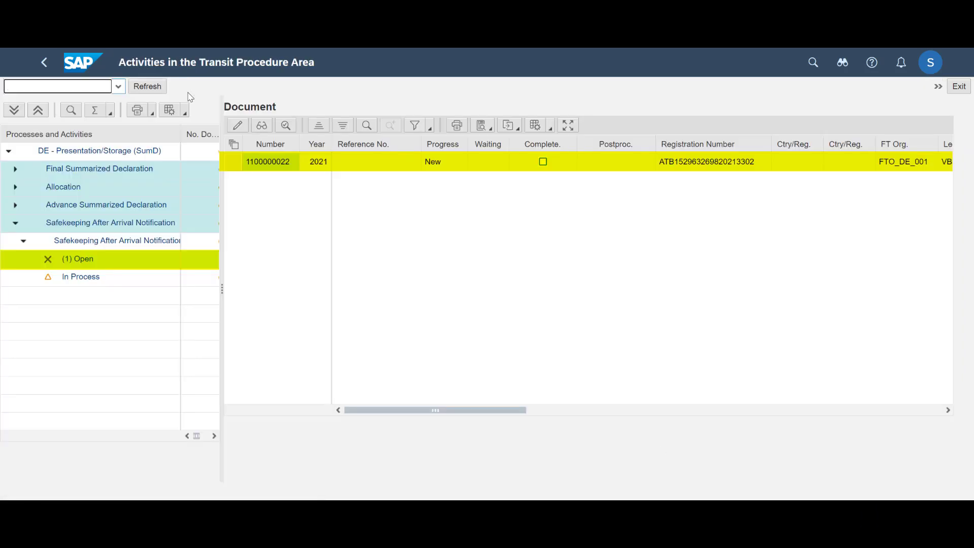
Open the presentation under the open safekeeping activity for editing and view its document flow and transportation data
left_click(233, 162)
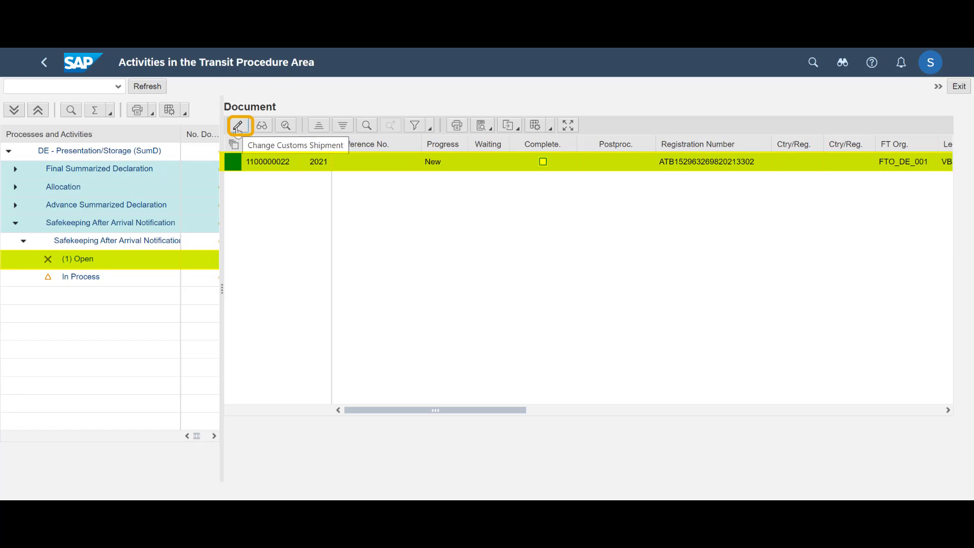
left_click(238, 127)
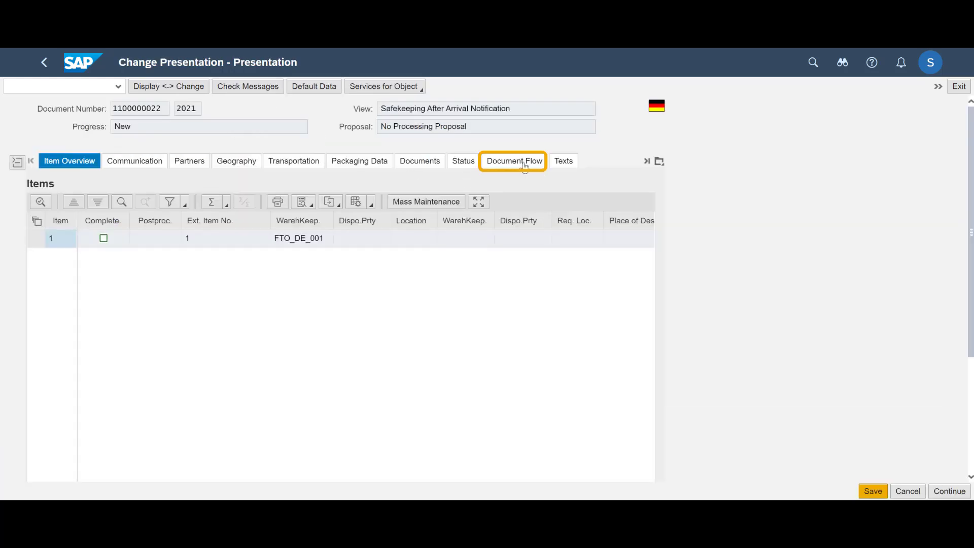
left_click(526, 163)
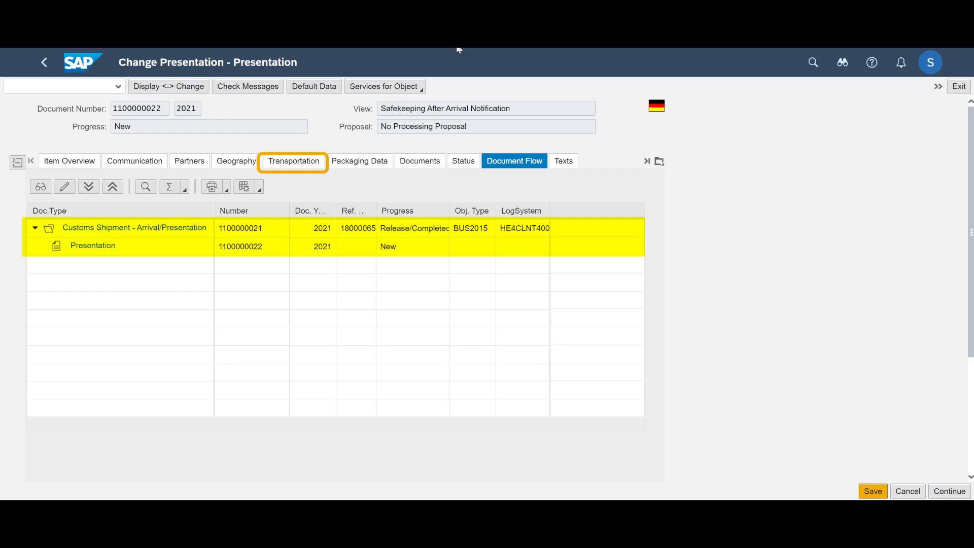
left_click(296, 161)
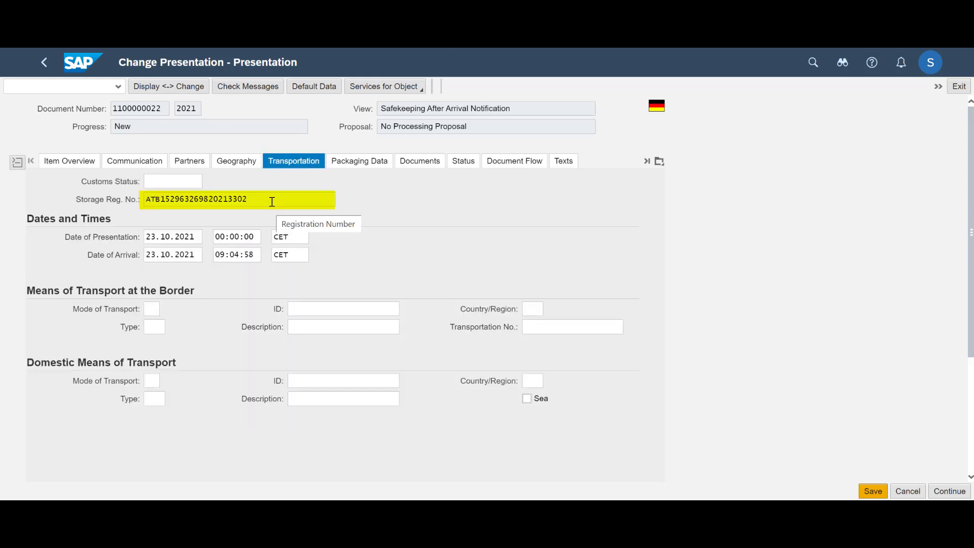
Enter the country of departure in the presentation's item details and save the presentation
left_click(18, 160)
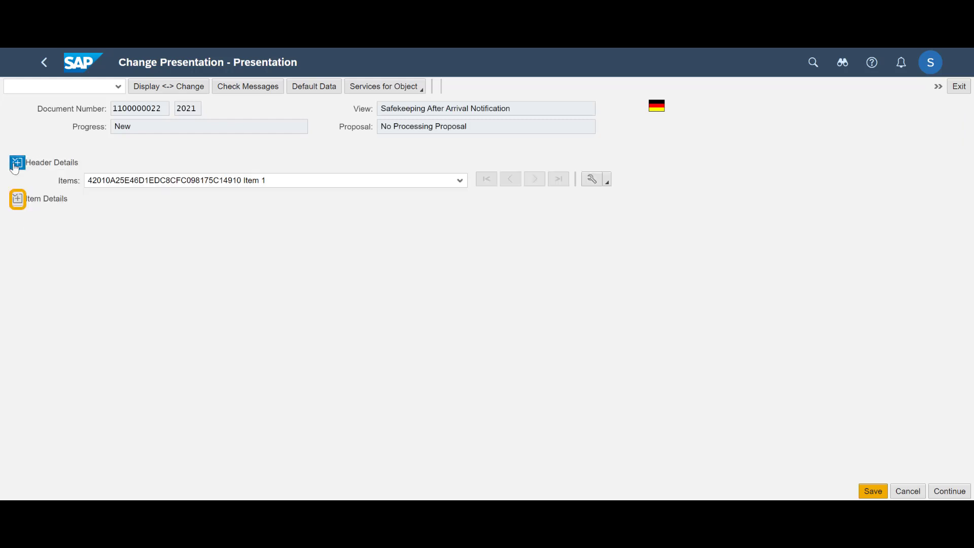
left_click(17, 199)
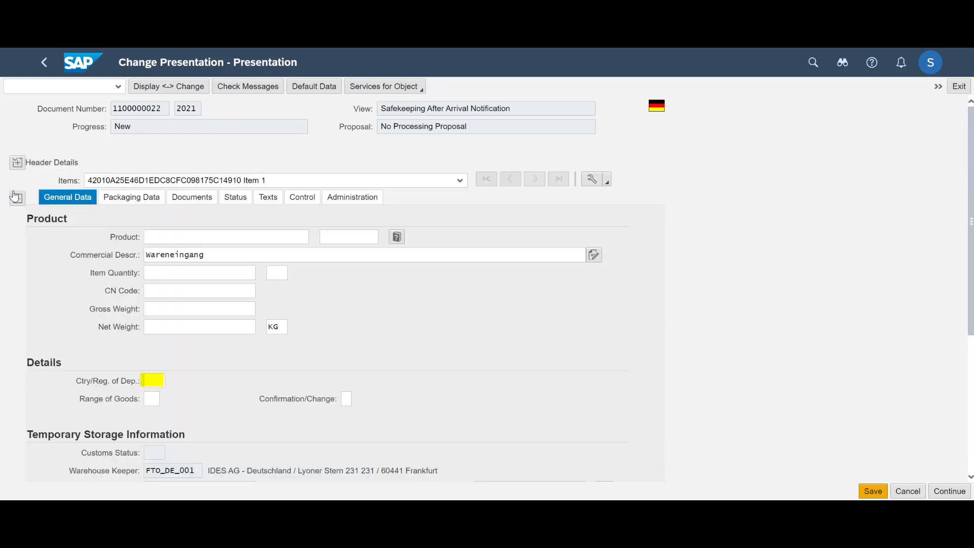
left_click(154, 381)
left_click(873, 491)
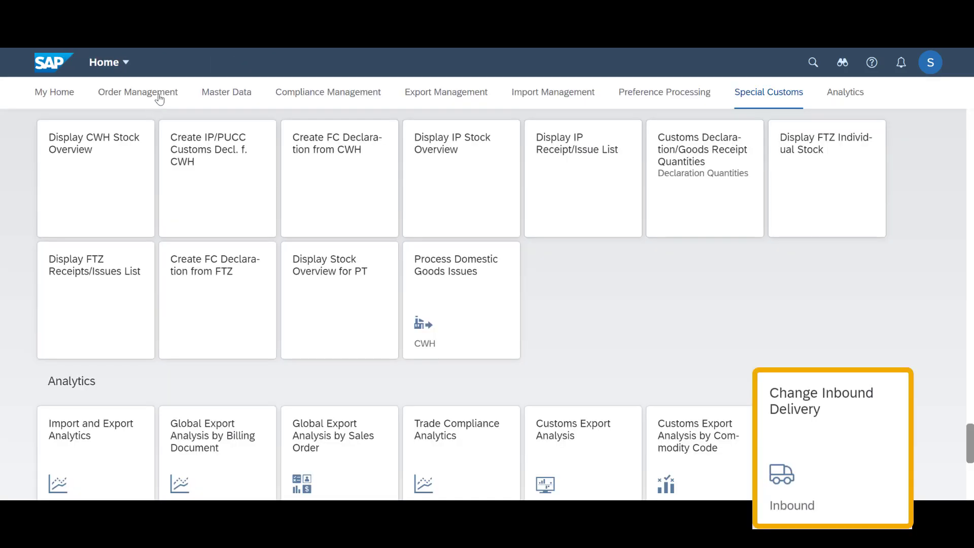
Open the inbound delivery for change, post its goods receipt and select the resulting material document number
left_click(152, 94)
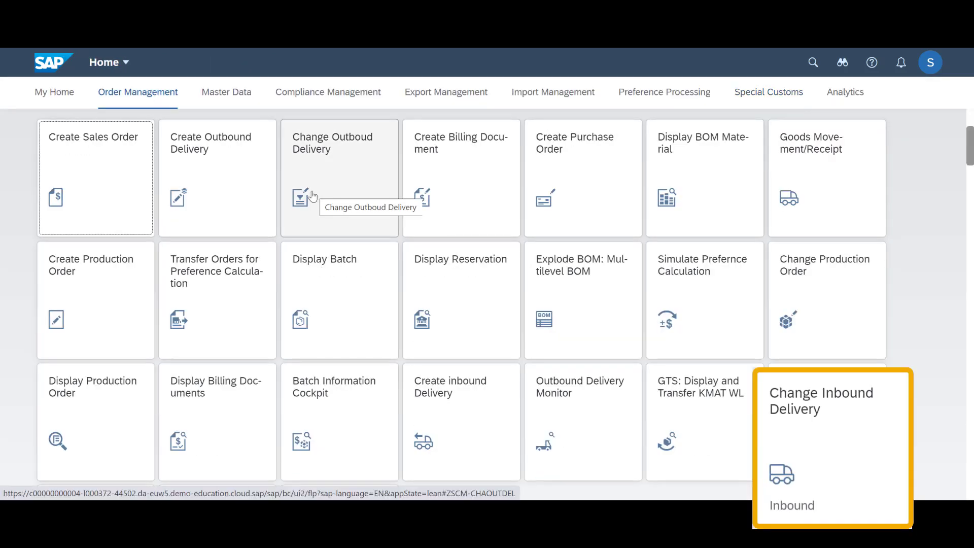
scroll(496, 307, "down", 3)
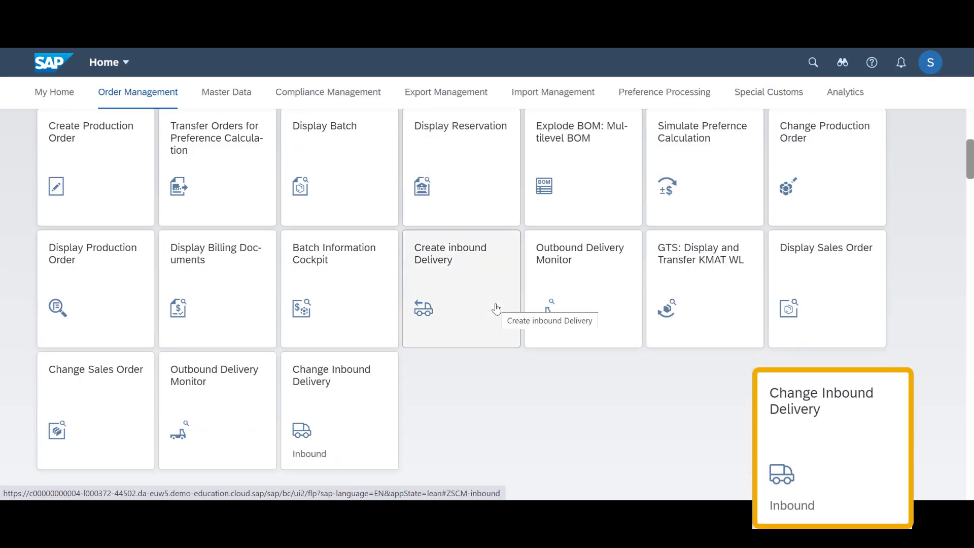
left_click(375, 416)
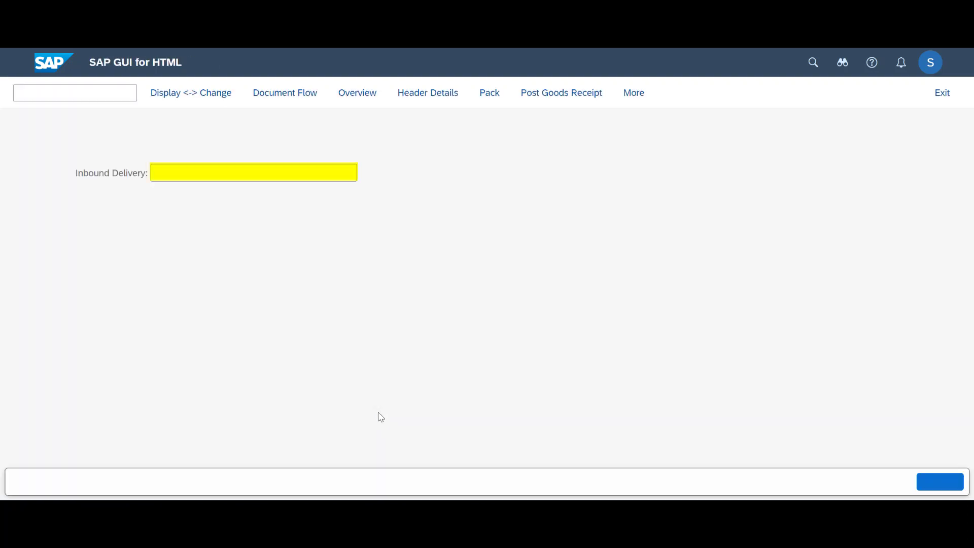
left_click(941, 481)
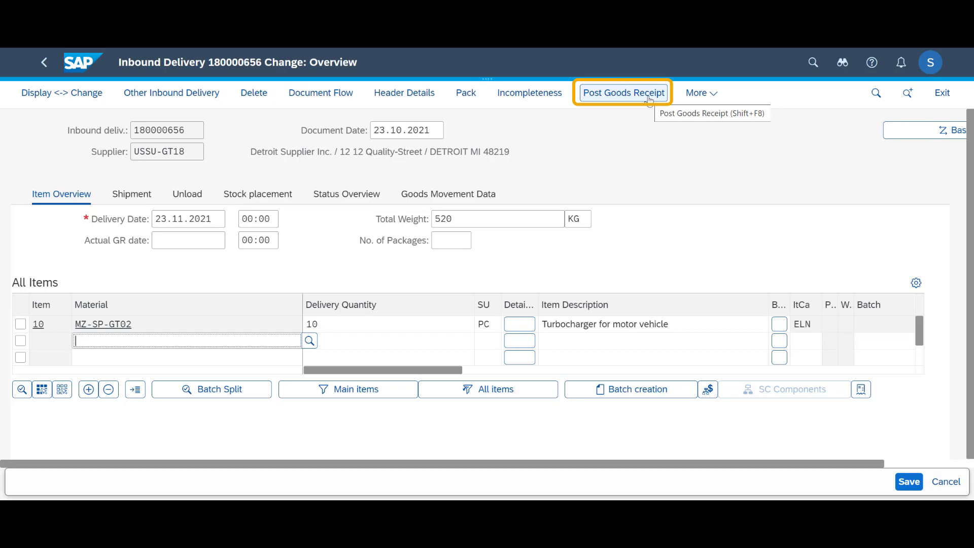
left_click(624, 93)
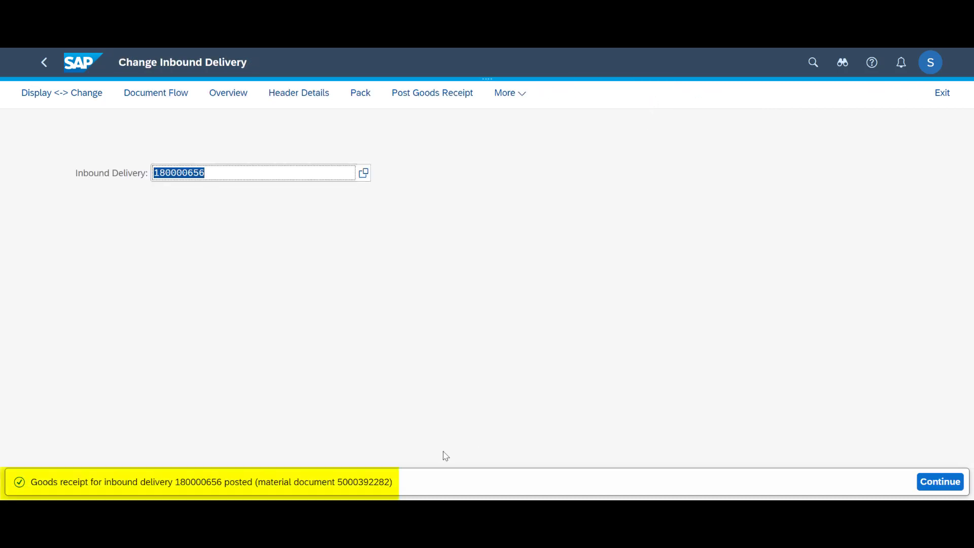
left_click_drag(338, 482, 390, 481)
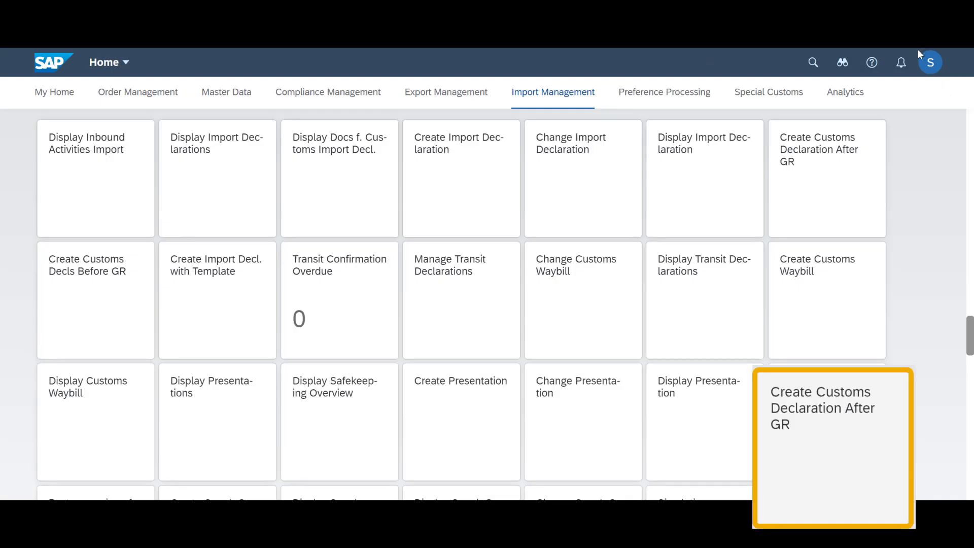
Create a customs declaration after goods receipt for FTO_DE_001, ATLAS, process ZL, sequence AZL, type CULOIM and category CLPOS, and open it for editing
left_click(835, 192)
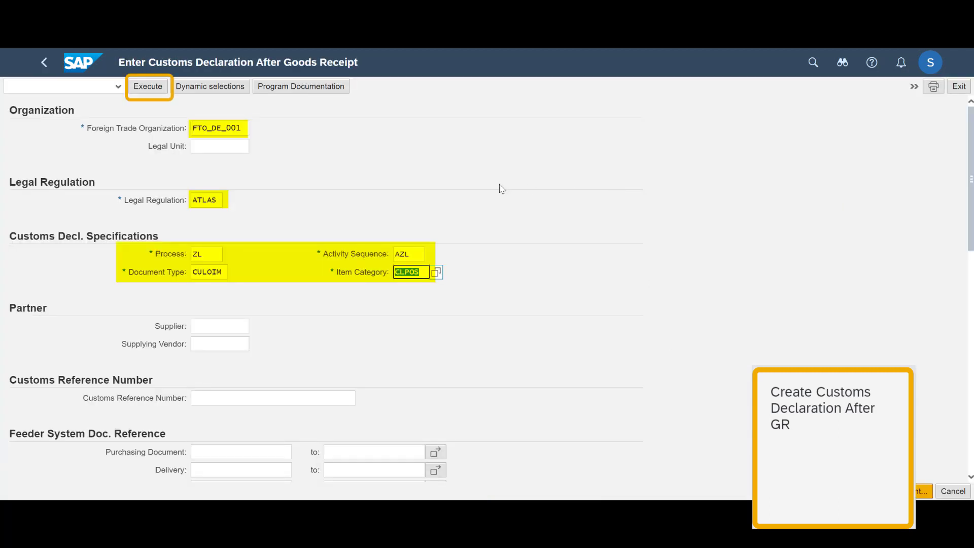
left_click(151, 91)
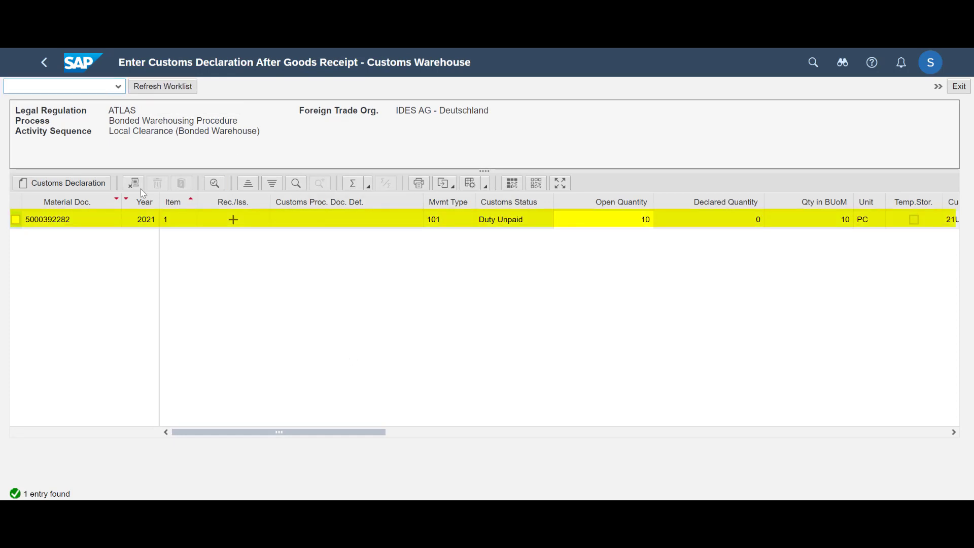
left_click(15, 220)
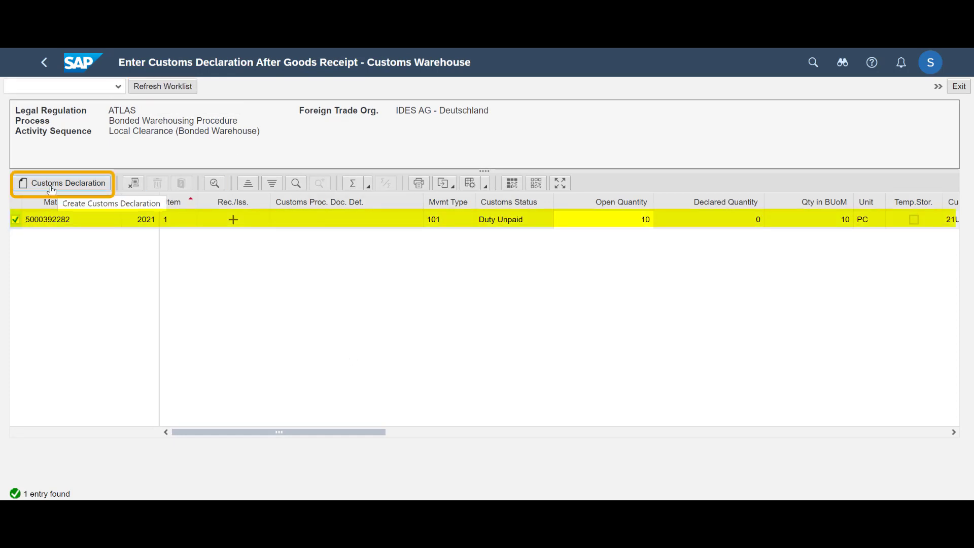
left_click(52, 184)
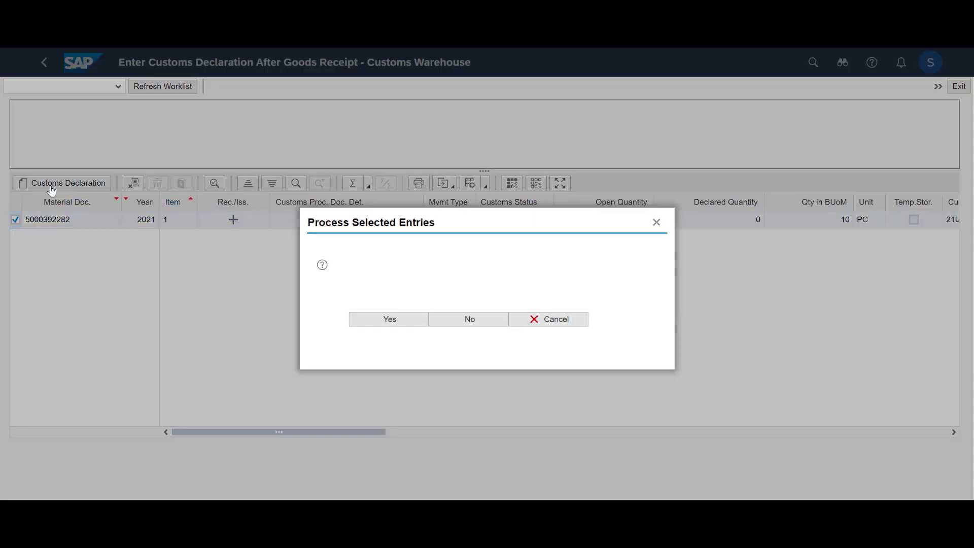
left_click(390, 319)
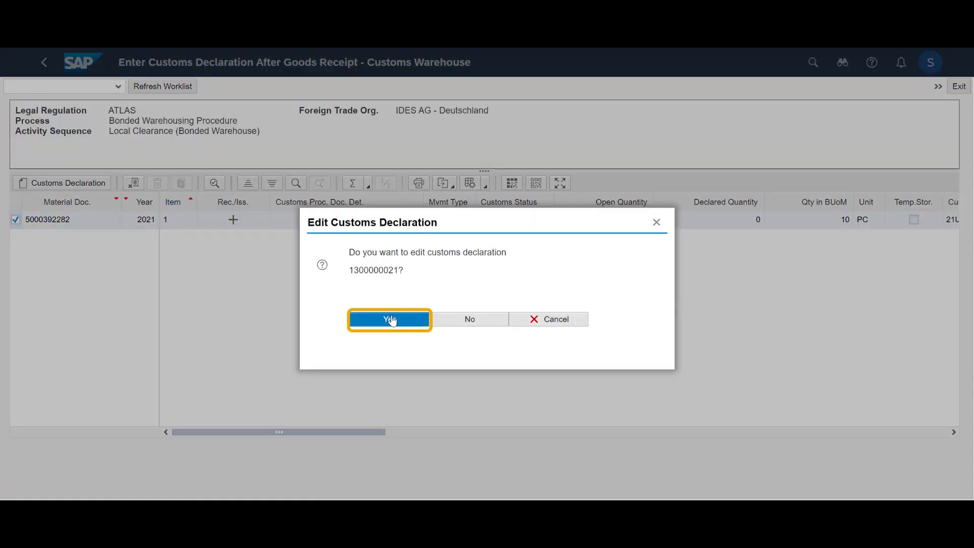
left_click(360, 323)
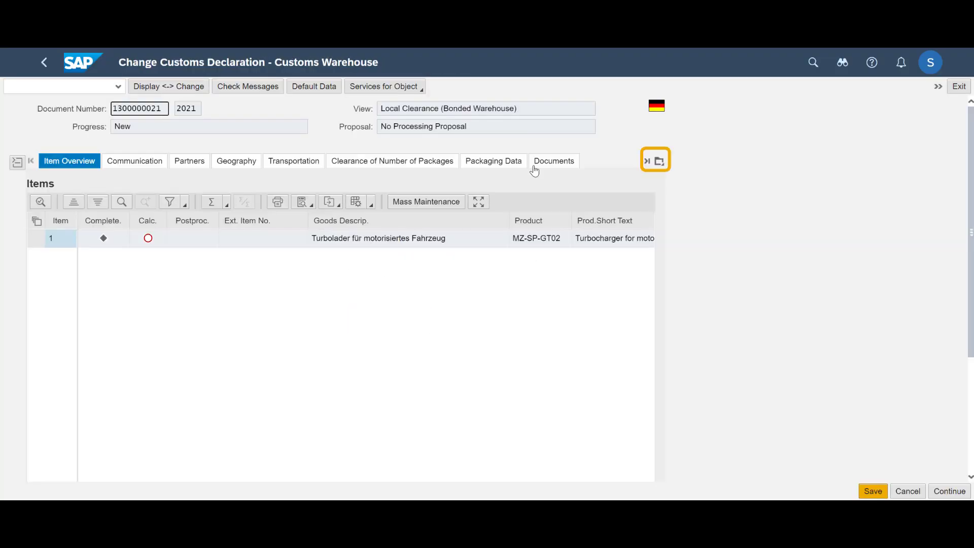
Review the customs declaration's document flow and its clearance of the number of packages
left_click(660, 162)
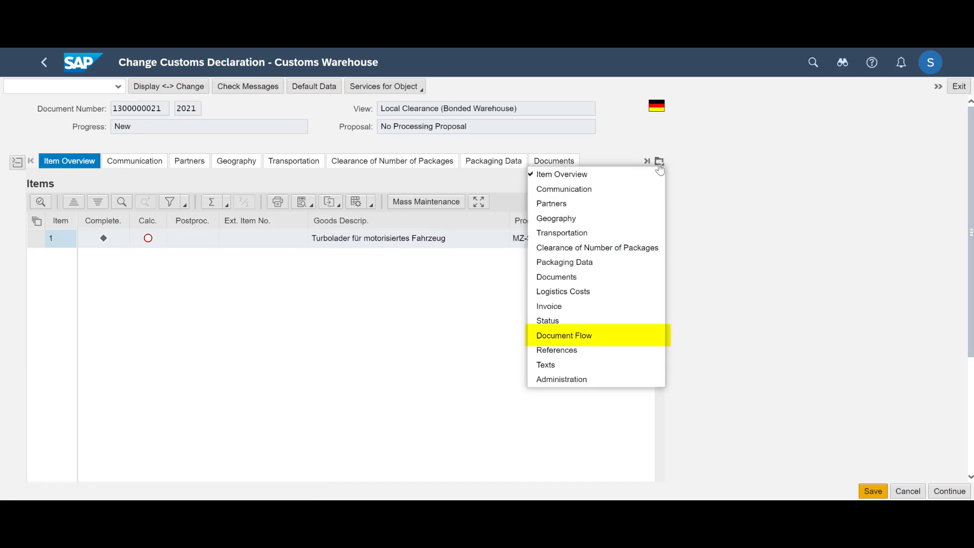
left_click(586, 336)
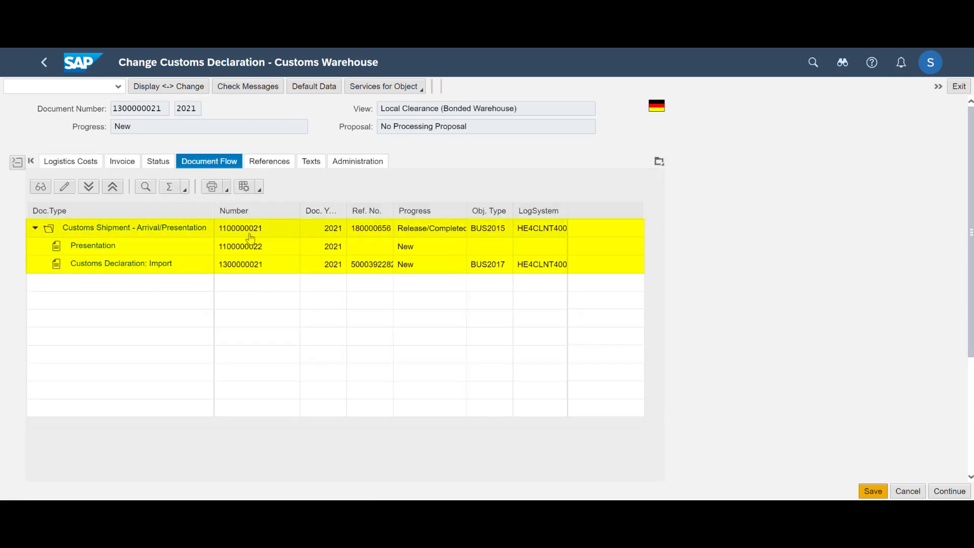
left_click(660, 163)
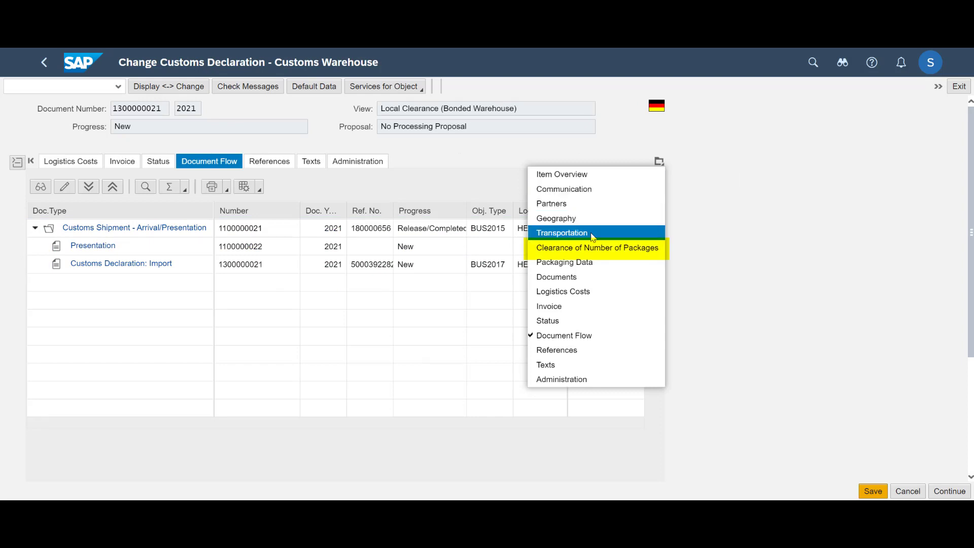
left_click(642, 233)
left_click(411, 160)
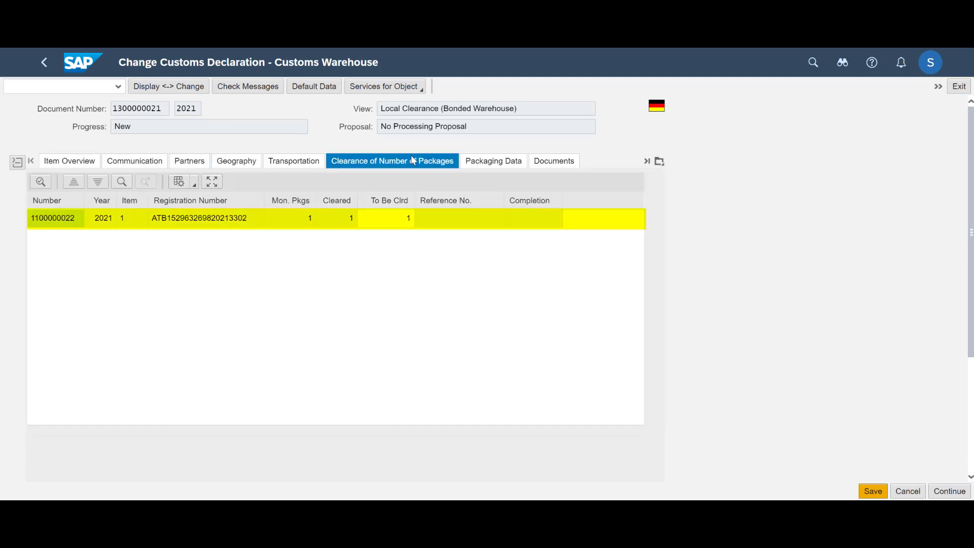
Check the CsID CWH/IP/PUCC in the declaration item's placement data and save the customs declaration
left_click(17, 162)
left_click(15, 198)
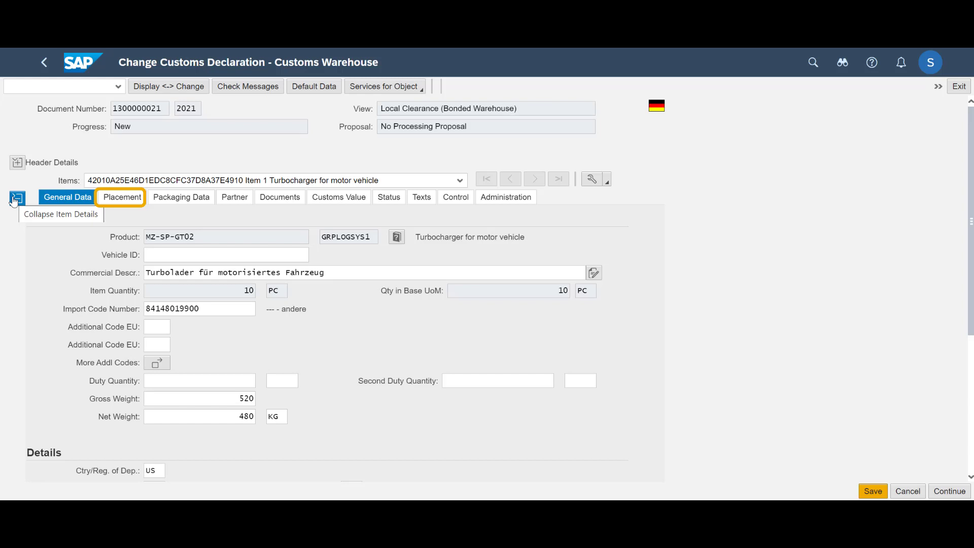
left_click(121, 198)
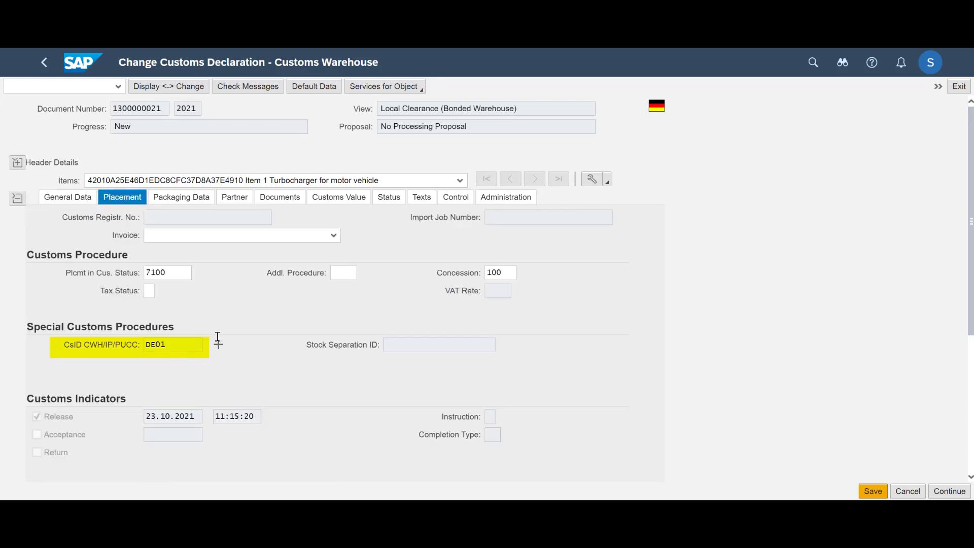
left_click(874, 492)
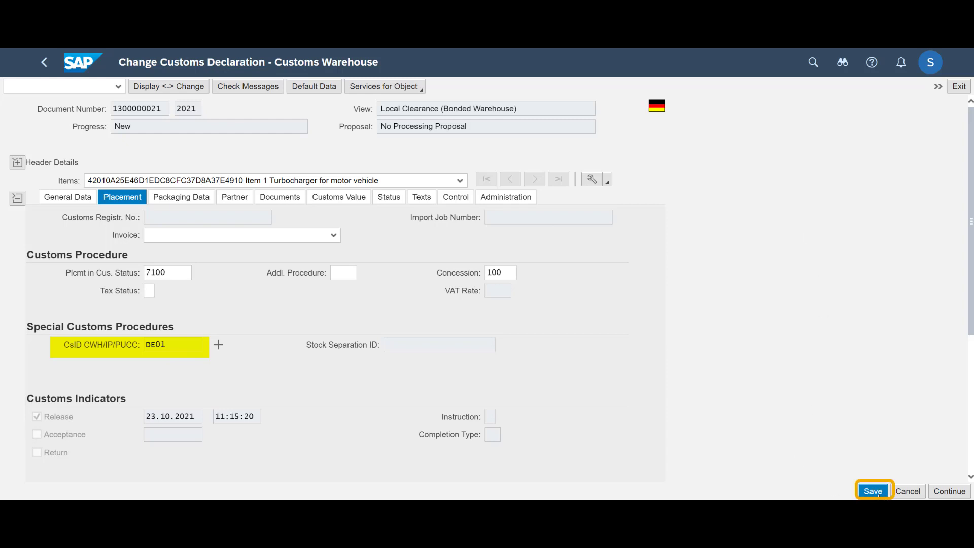